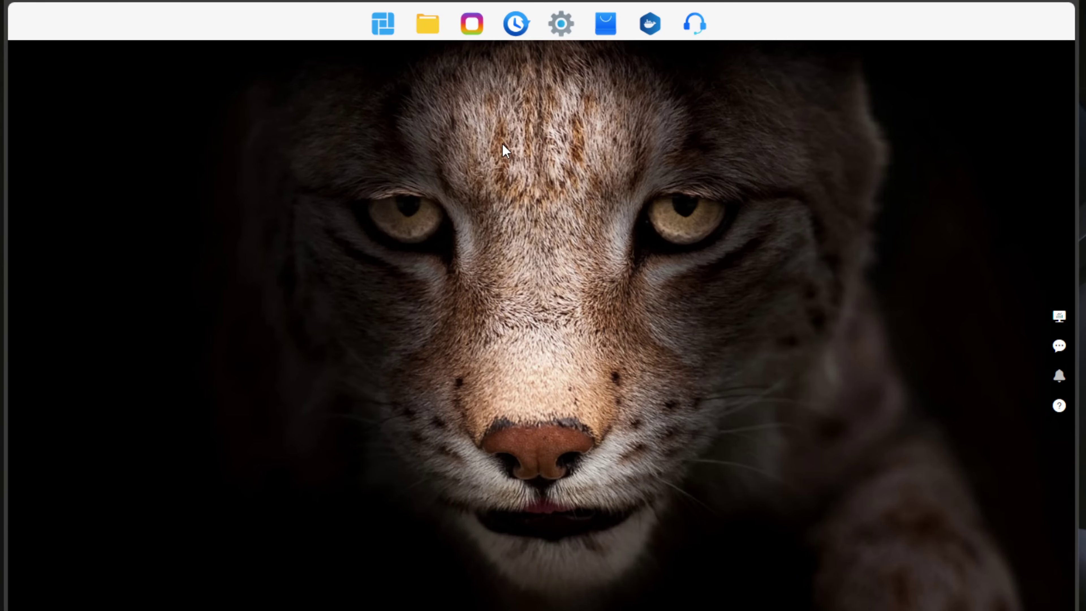
# Step: Open Storage Manager's Volume page in Control Panel to show Volume 1: BTRFS, 338.87 GB of 9.05 TB
pyautogui.click(559, 26)
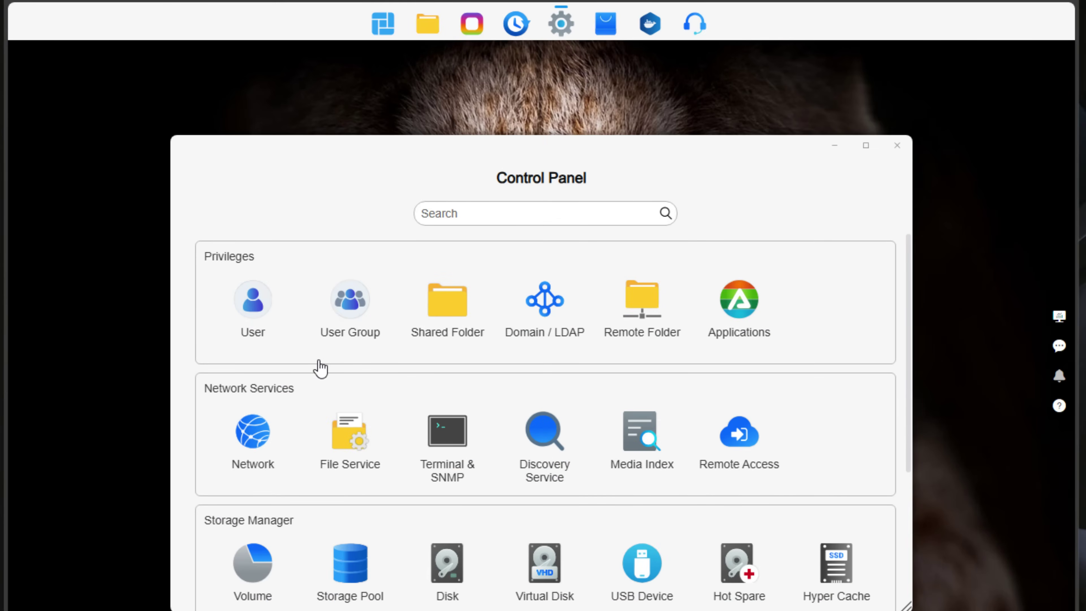
pyautogui.scroll(-2, 289, 380)
pyautogui.scroll(-4, 292, 379)
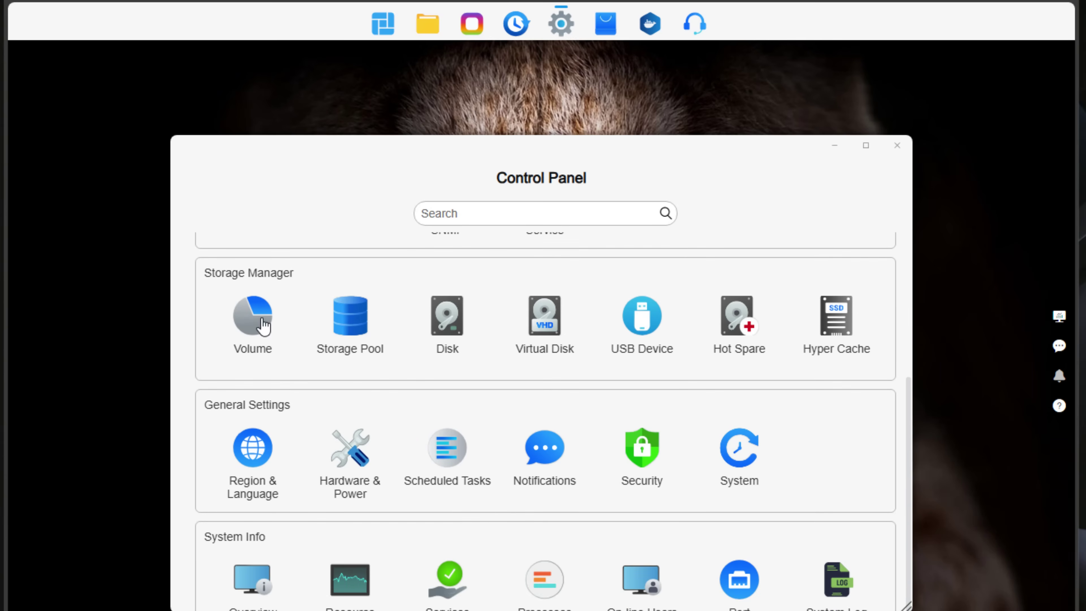
pyautogui.click(254, 319)
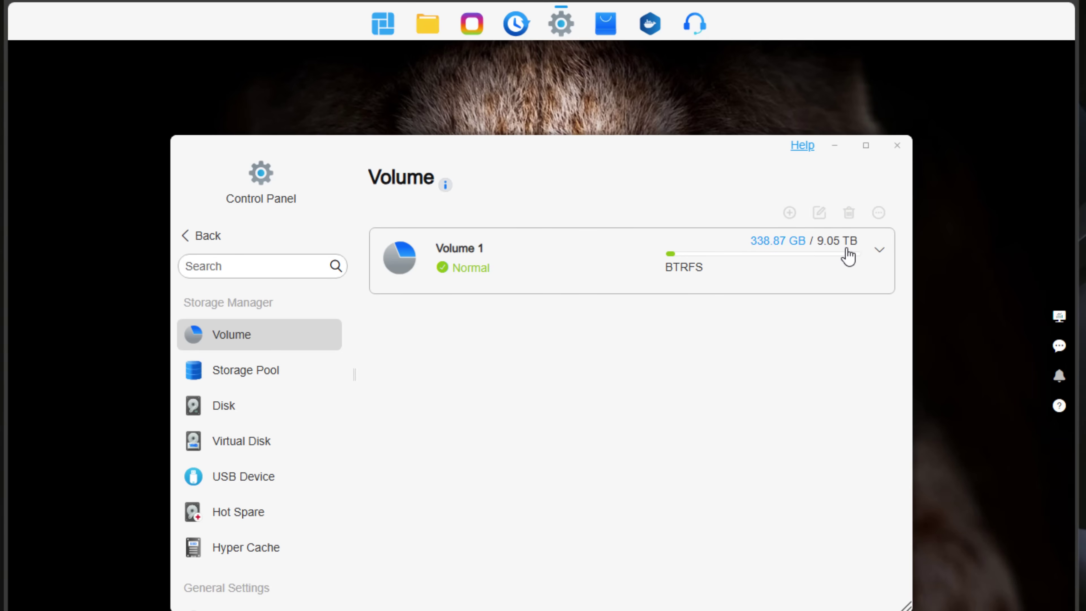
# Step: Expand Volume 1's details, then switch to the Storage Pool page listing Storage Pool 1 as TRAID
pyautogui.click(876, 257)
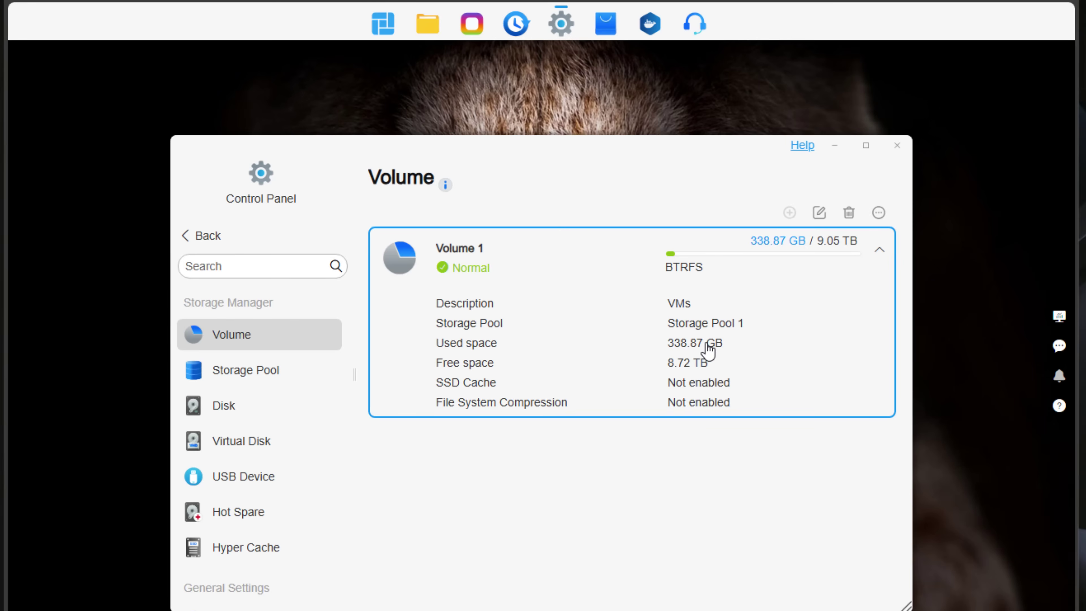
pyautogui.click(229, 375)
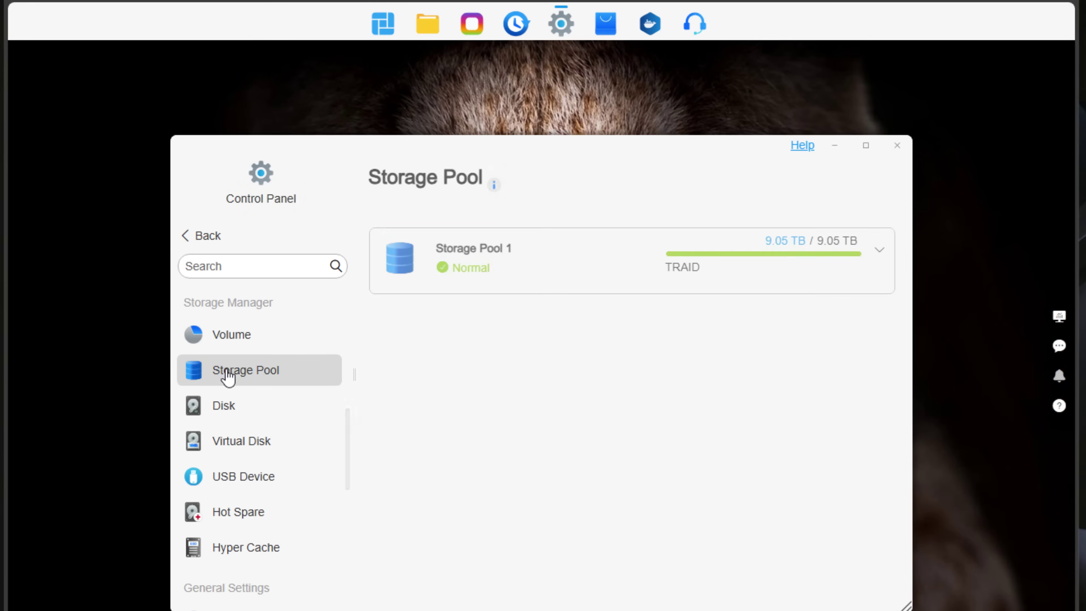
# Step: Expand Storage Pool 1 and review its 9.05 TB capacity and six Samsung SSD 980 PRO 2TB disks
pyautogui.click(879, 253)
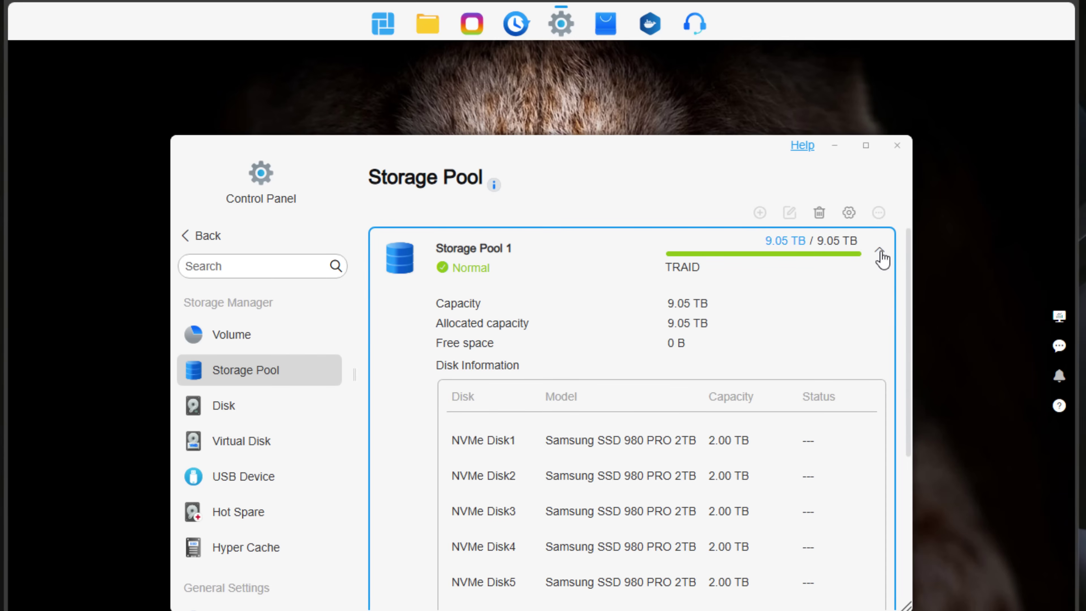
pyautogui.scroll(-3, 769, 385)
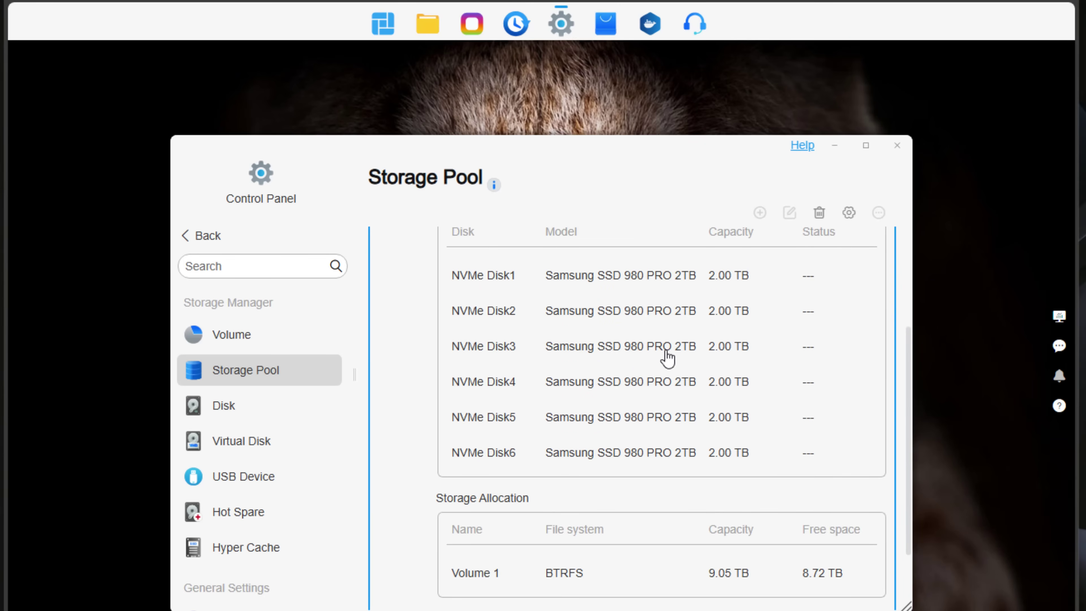
pyautogui.scroll(-2, 647, 409)
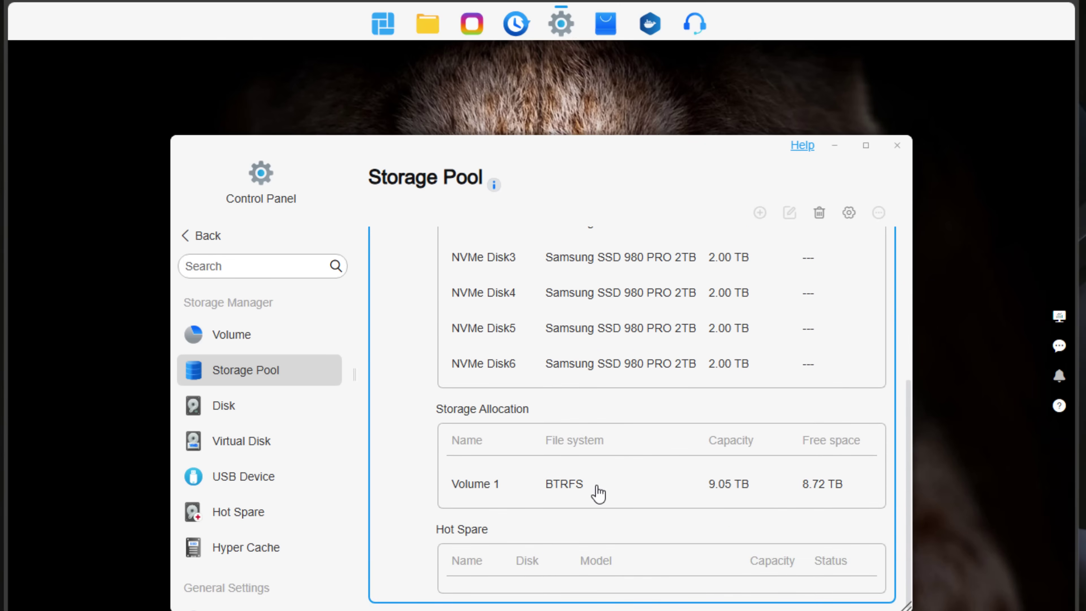
pyautogui.scroll(7, 655, 469)
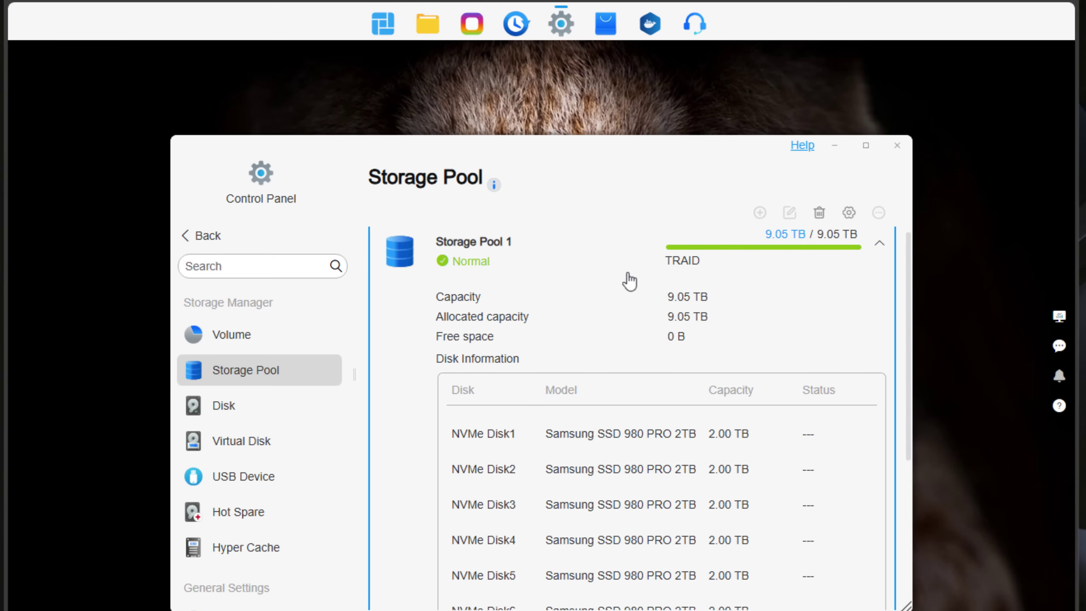
pyautogui.scroll(-4, 607, 284)
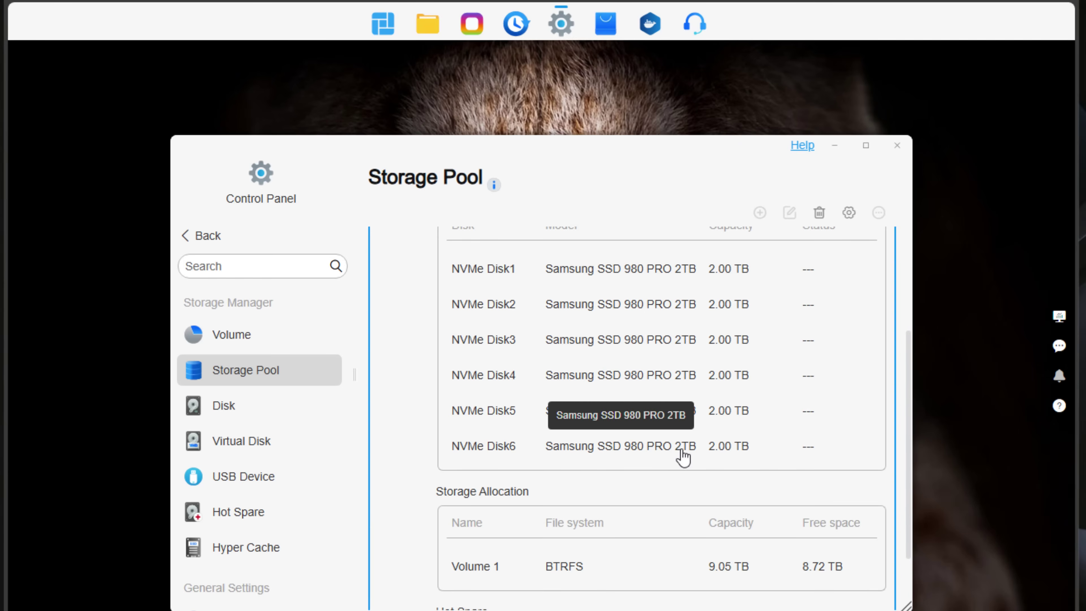
pyautogui.scroll(4, 714, 318)
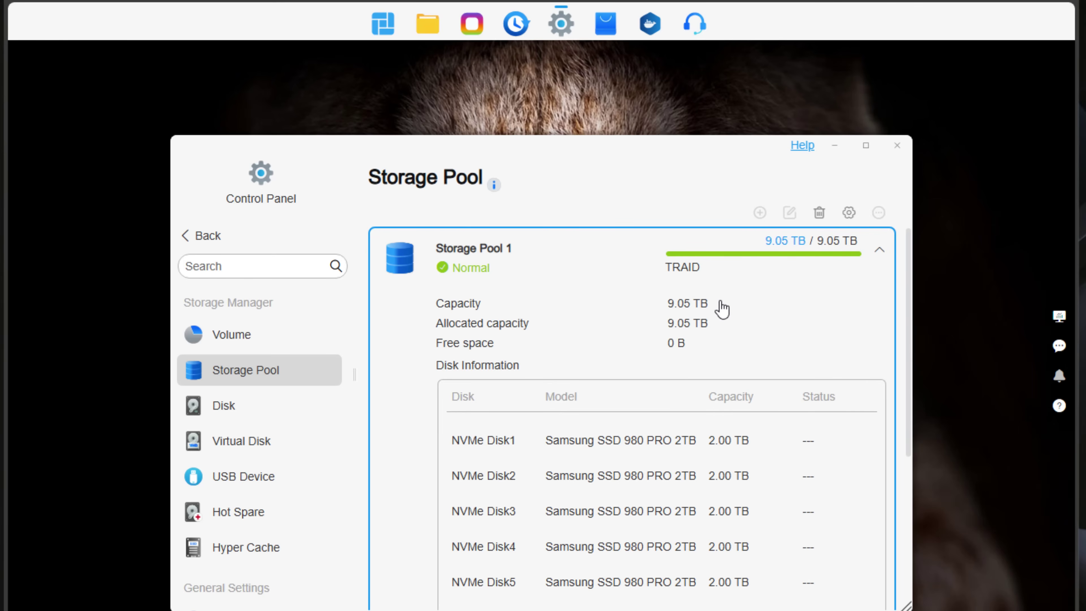
pyautogui.scroll(-2, 708, 344)
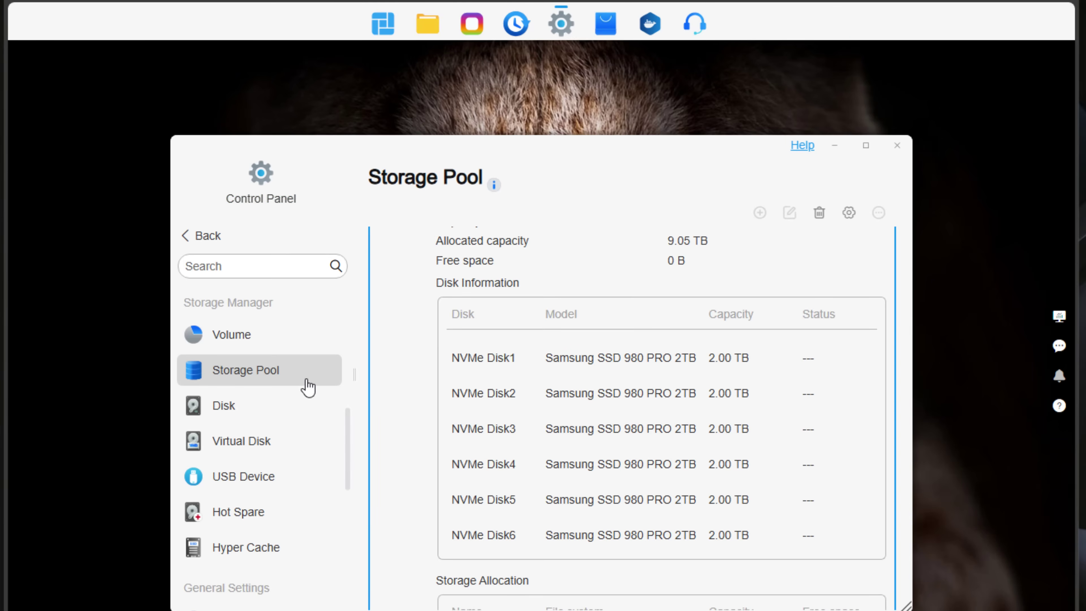
# Step: Go to the Disk section and list the six individual NVMe disks
pyautogui.click(230, 413)
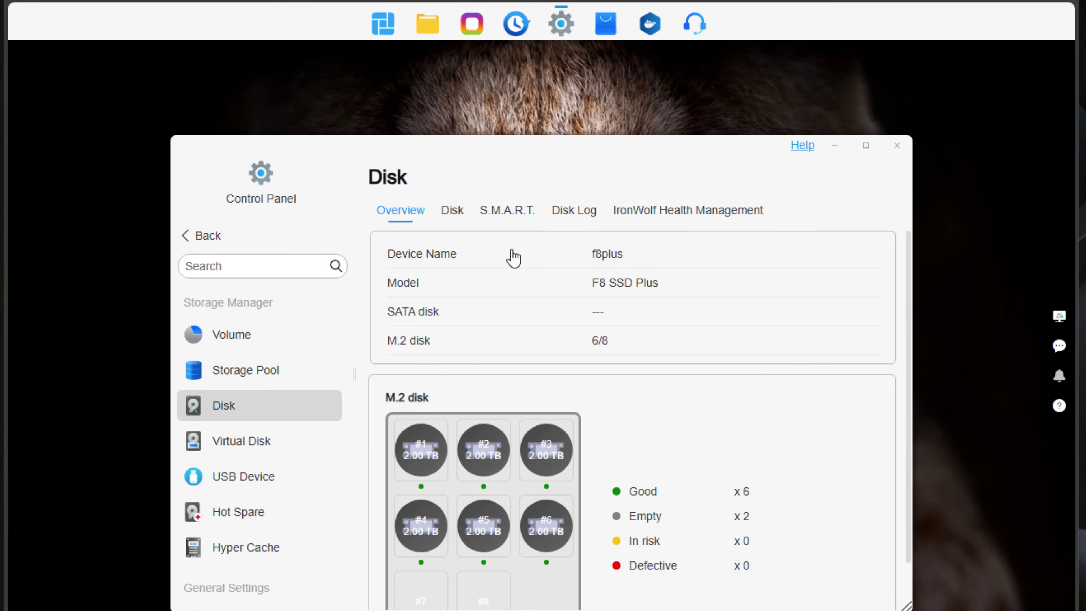
pyautogui.scroll(-1, 573, 325)
pyautogui.scroll(1, 601, 404)
pyautogui.click(452, 210)
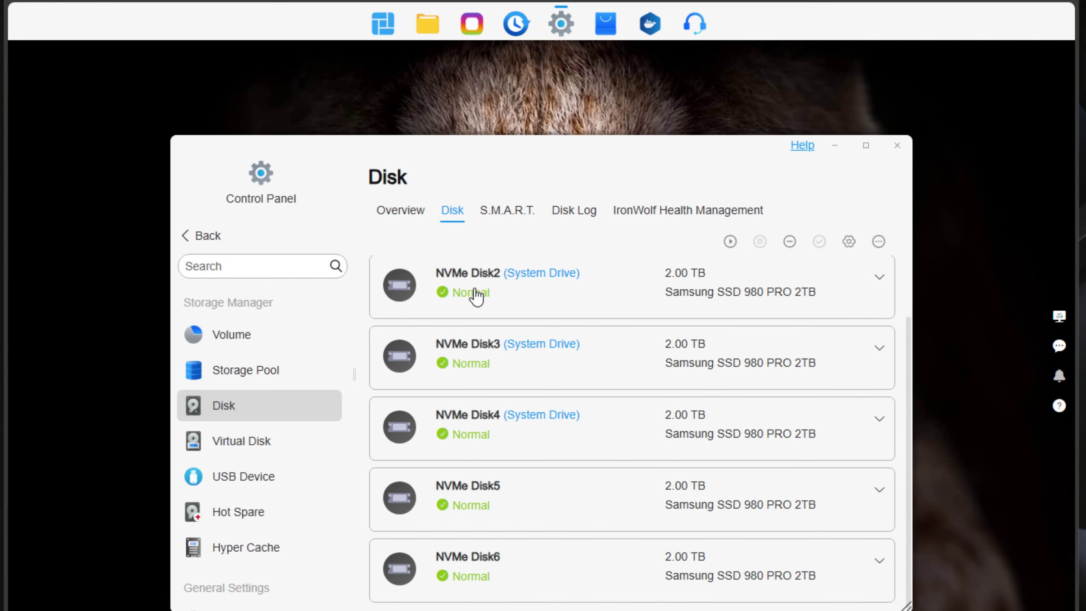
# Step: View the disks' S.M.A.R.T. data, Disk Log and IronWolf Health Management pages
pyautogui.click(502, 216)
pyautogui.click(579, 217)
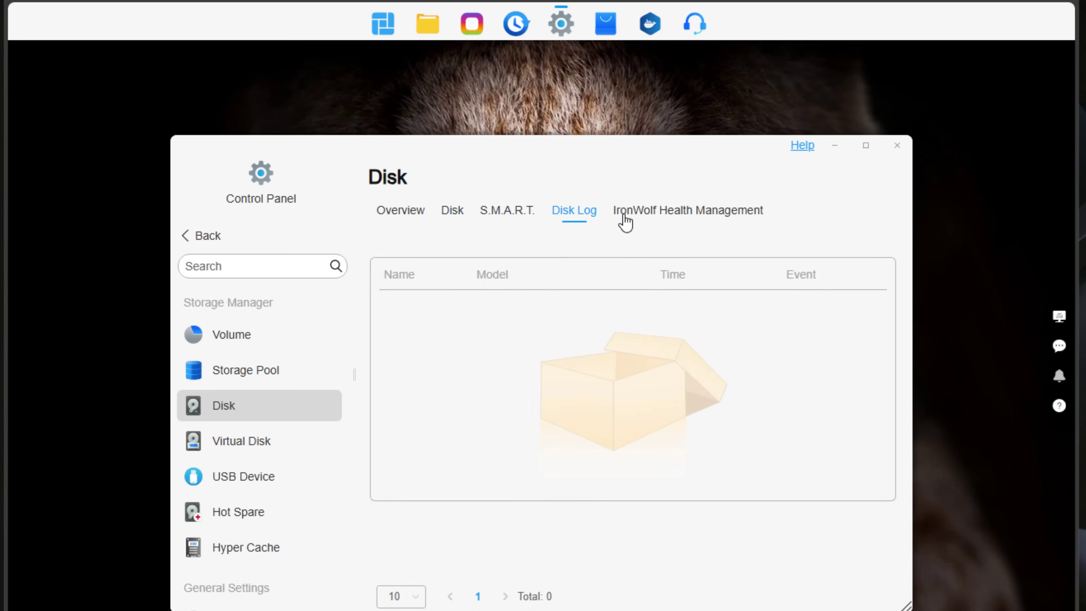
pyautogui.click(684, 216)
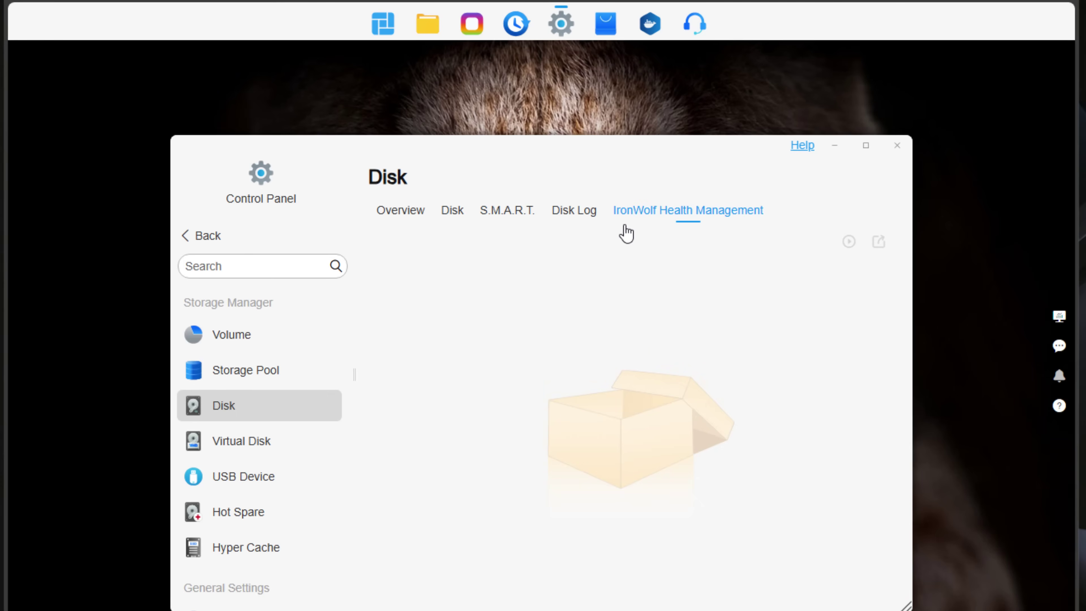
# Step: Return to the disk overview, then read through the TRAID page on space utilization, expansion and redundancy
pyautogui.click(402, 216)
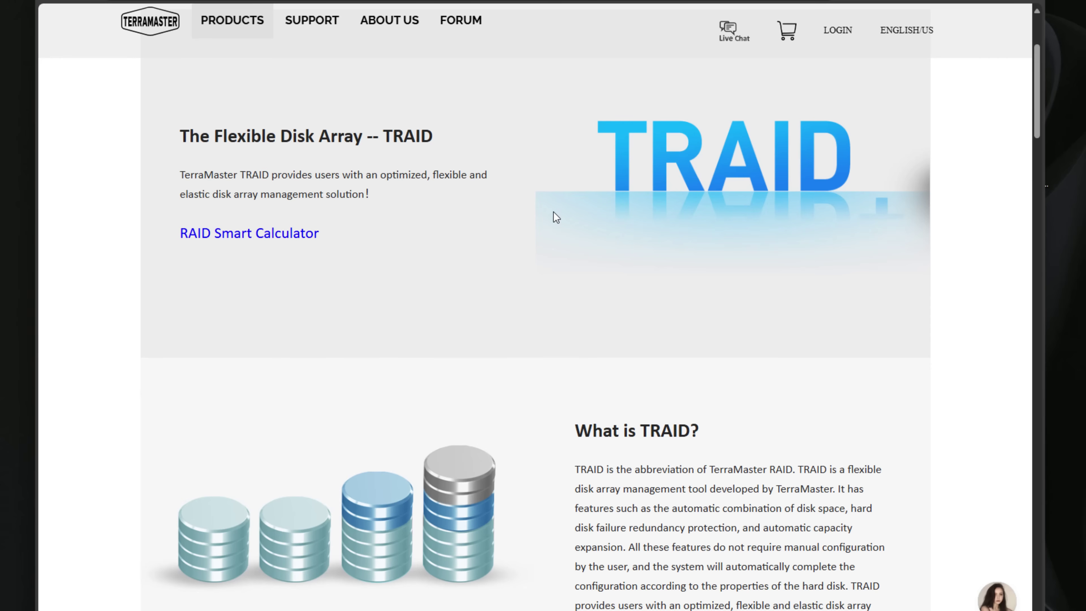
pyautogui.scroll(-6, 513, 280)
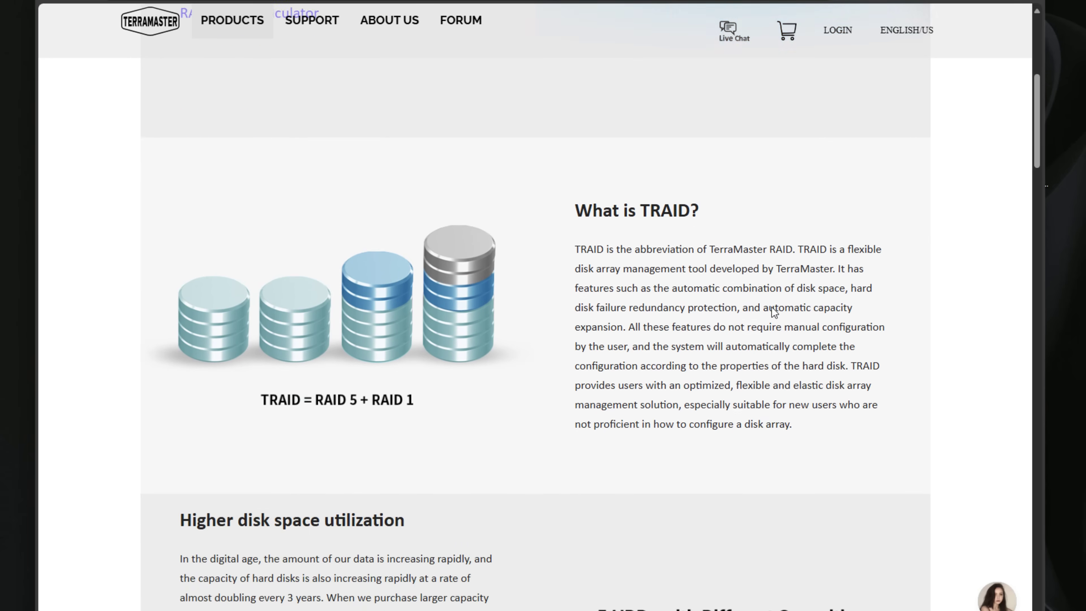
pyautogui.scroll(-3, 899, 310)
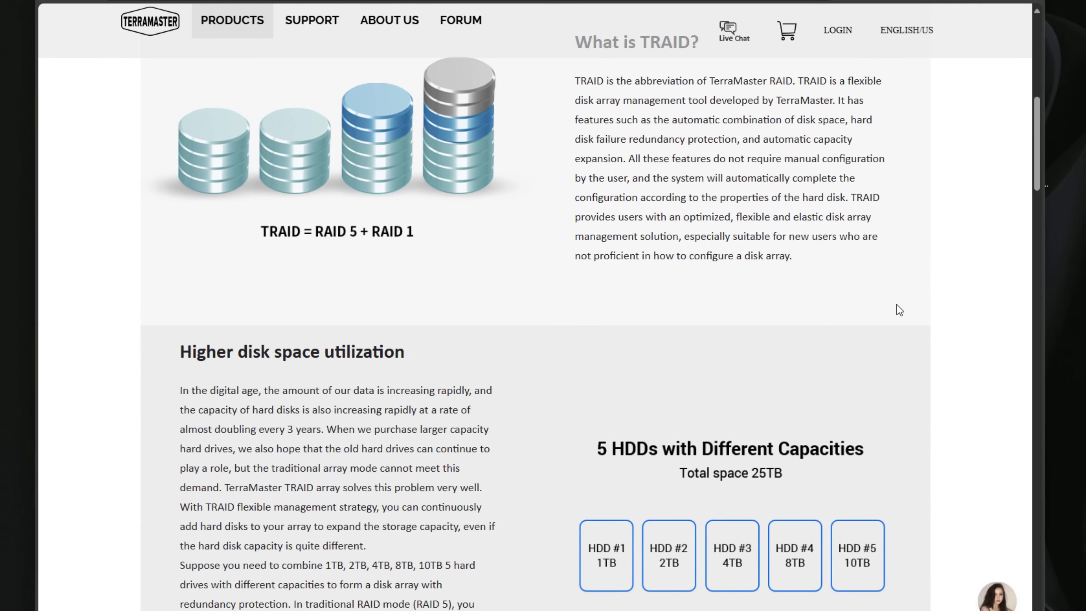
pyautogui.scroll(-3, 899, 309)
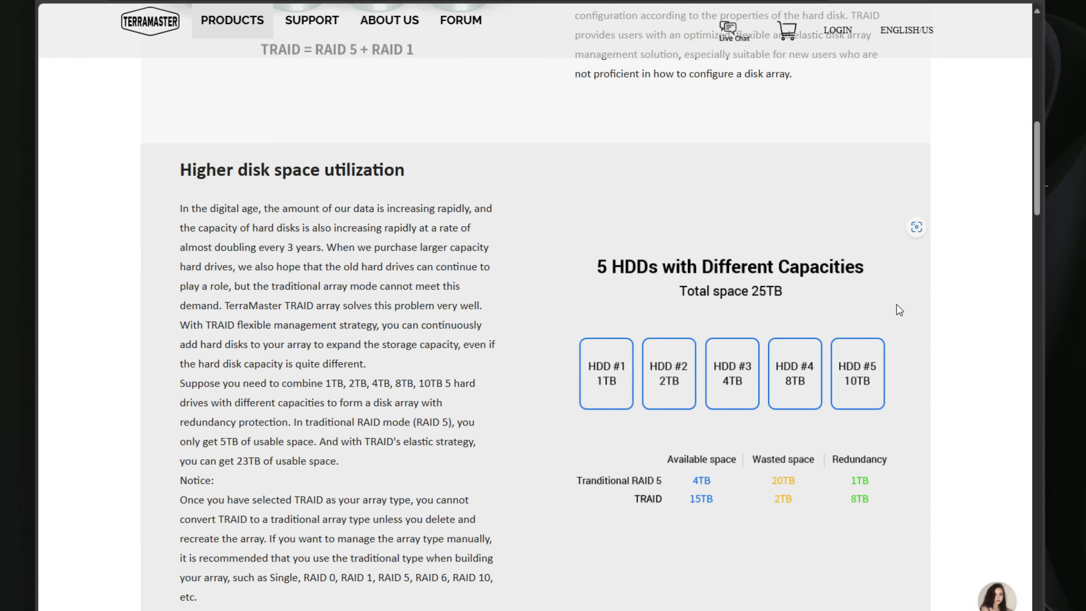
pyautogui.scroll(-1, 896, 305)
pyautogui.scroll(-5, 900, 310)
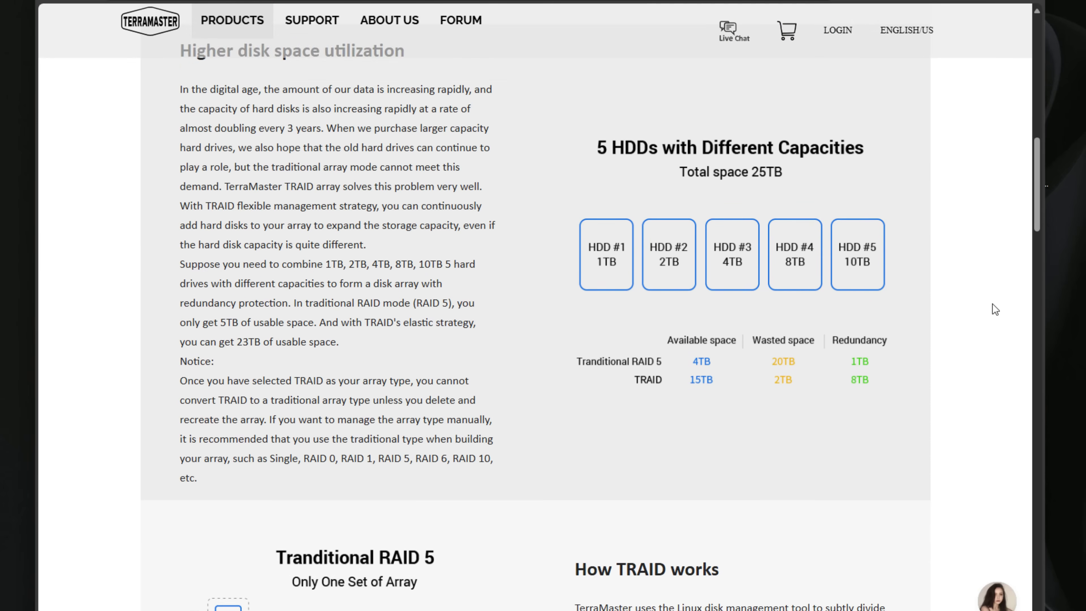
pyautogui.scroll(-5, 991, 304)
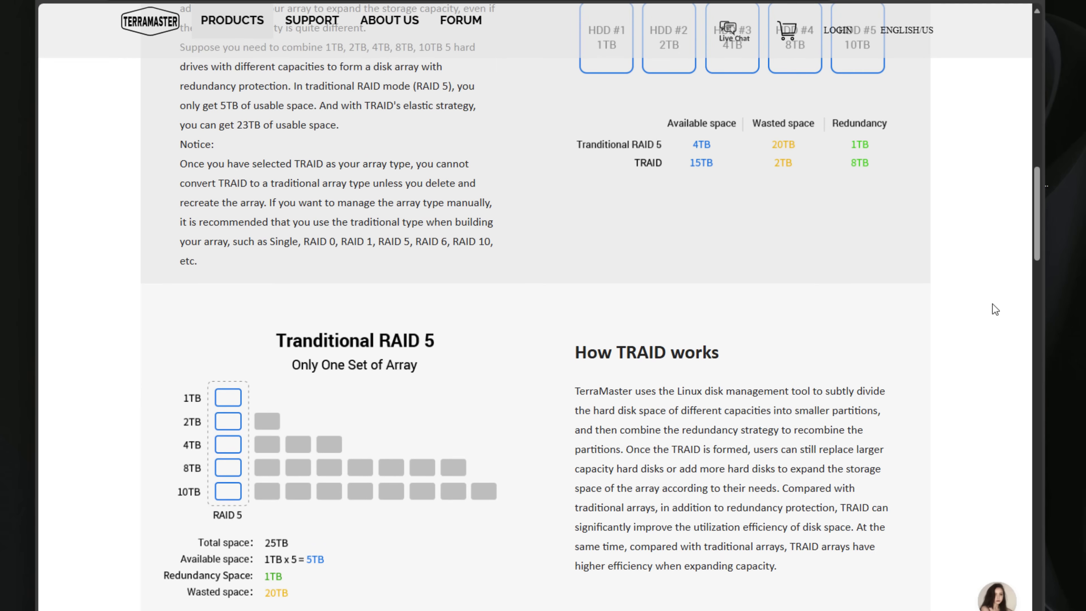
pyautogui.scroll(-4, 991, 303)
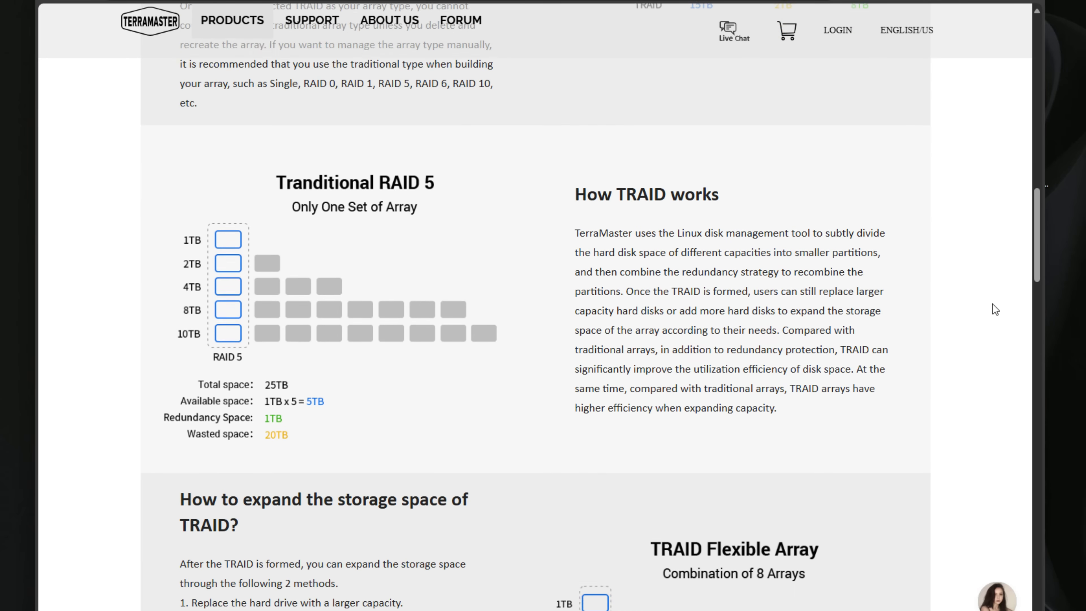
pyautogui.scroll(-5, 991, 304)
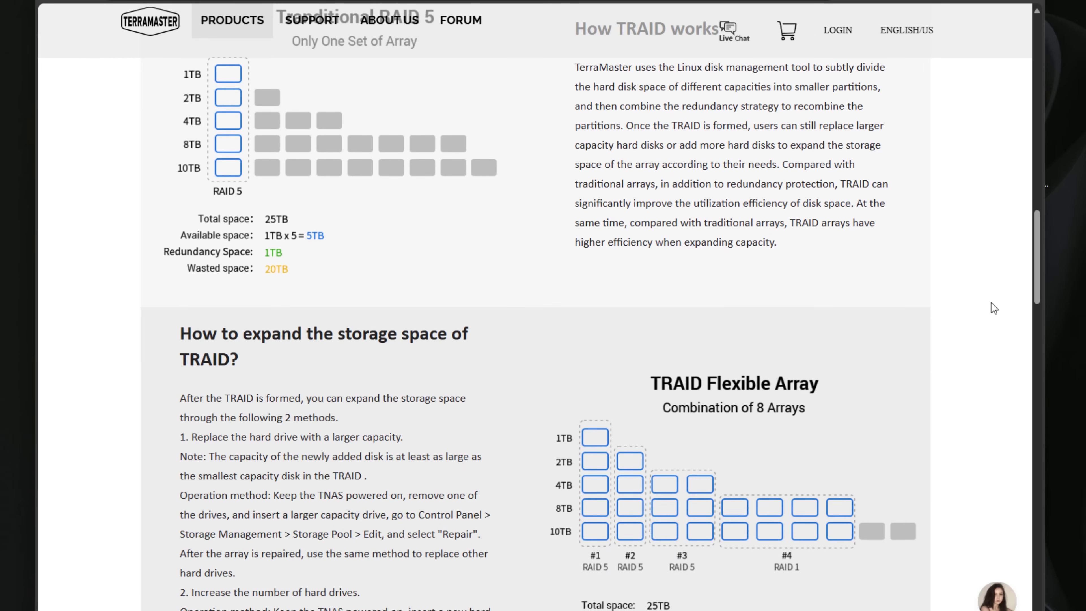
pyautogui.scroll(-6, 990, 298)
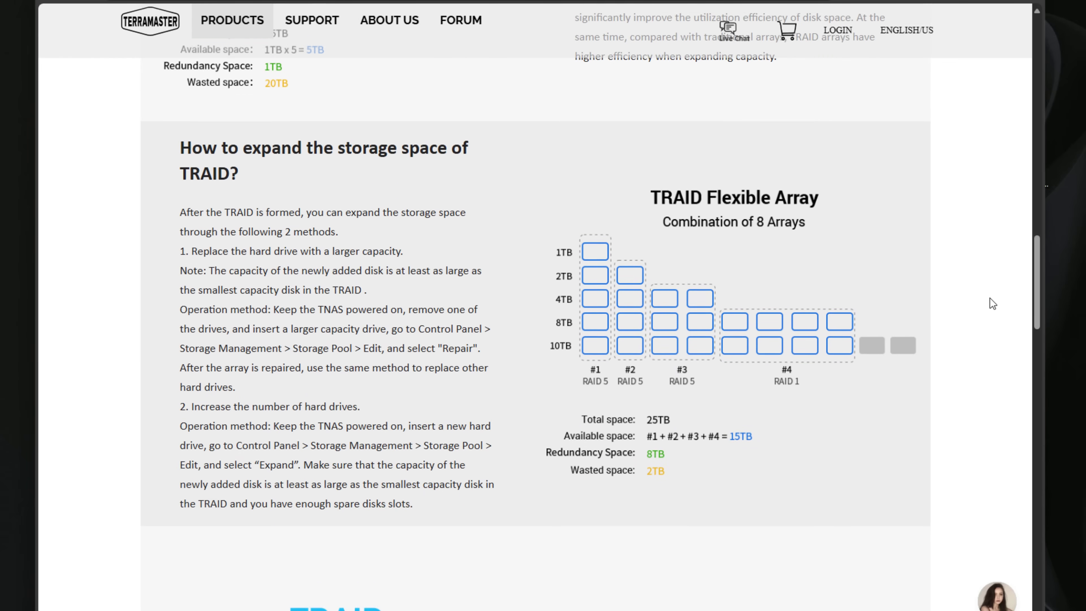
pyautogui.scroll(-5, 989, 298)
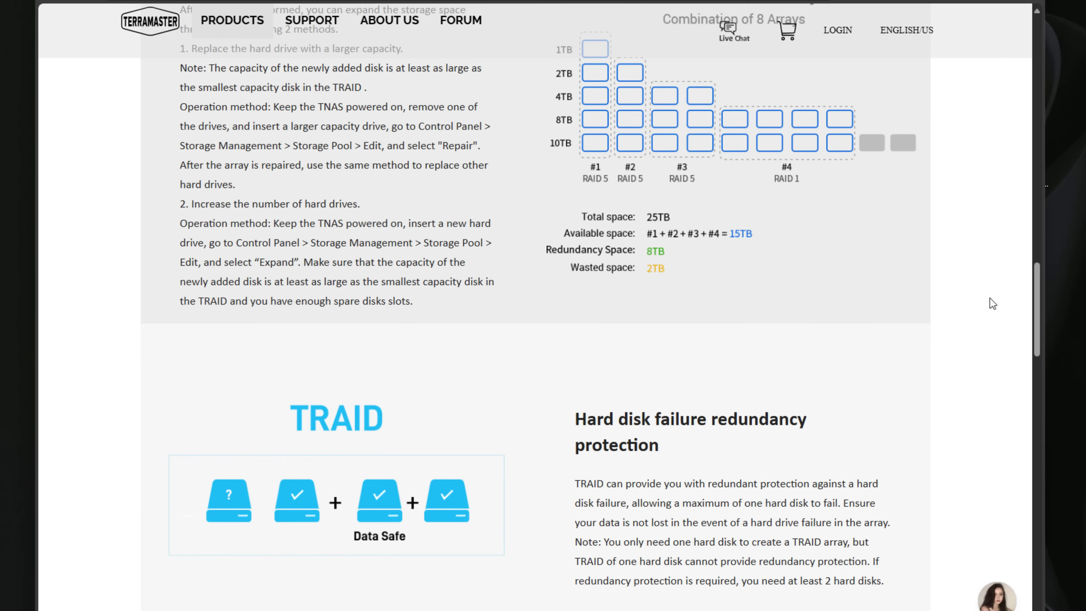
pyautogui.scroll(-5, 989, 298)
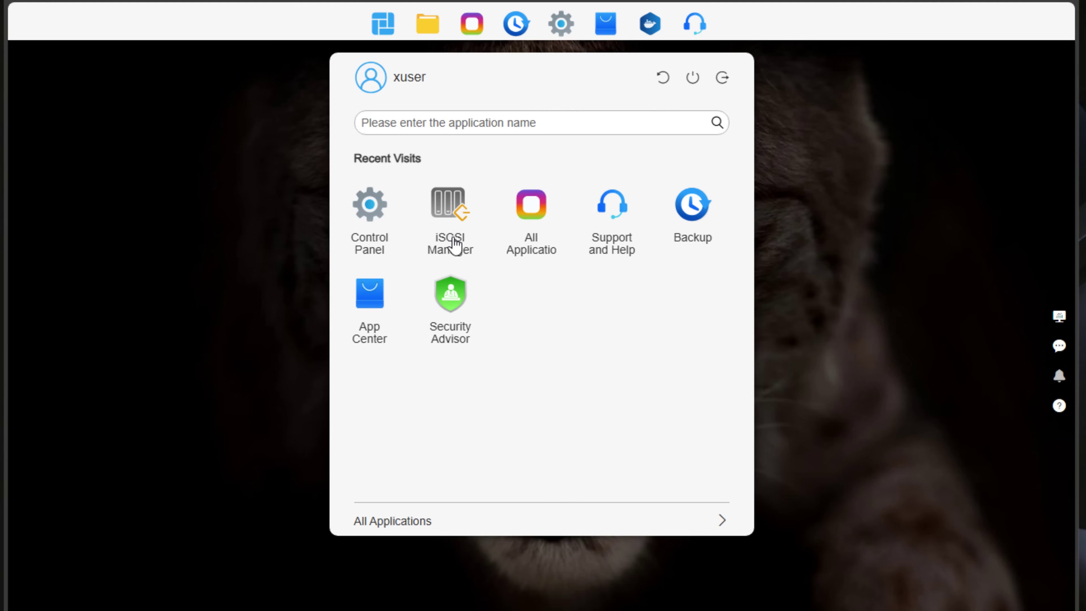
# Step: Launch iSCSI Manager and start a new iSCSI target, prefilled as Target 2
pyautogui.click(456, 244)
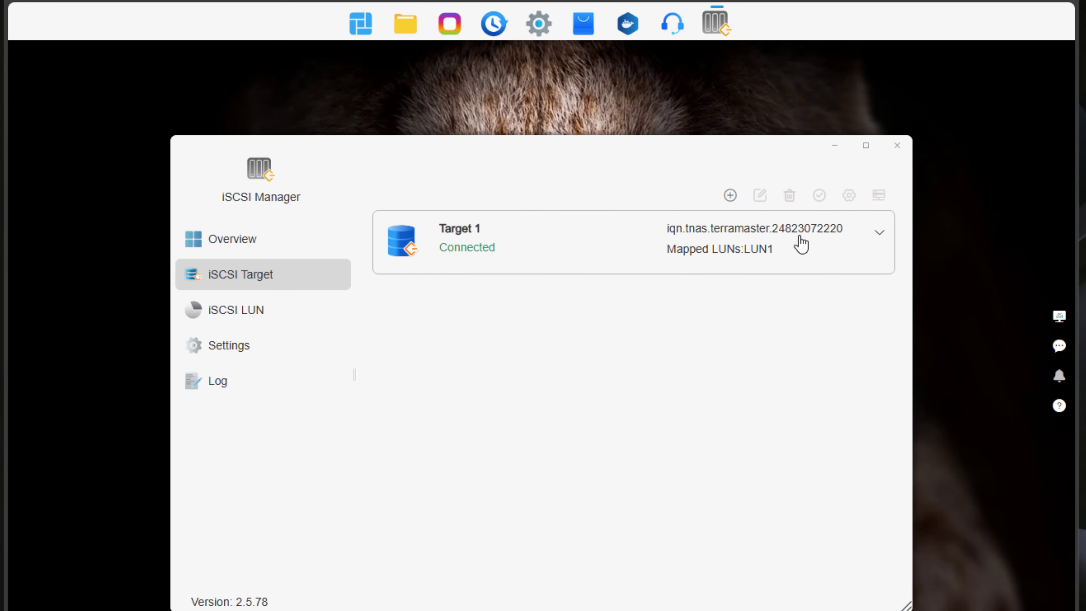
pyautogui.click(730, 197)
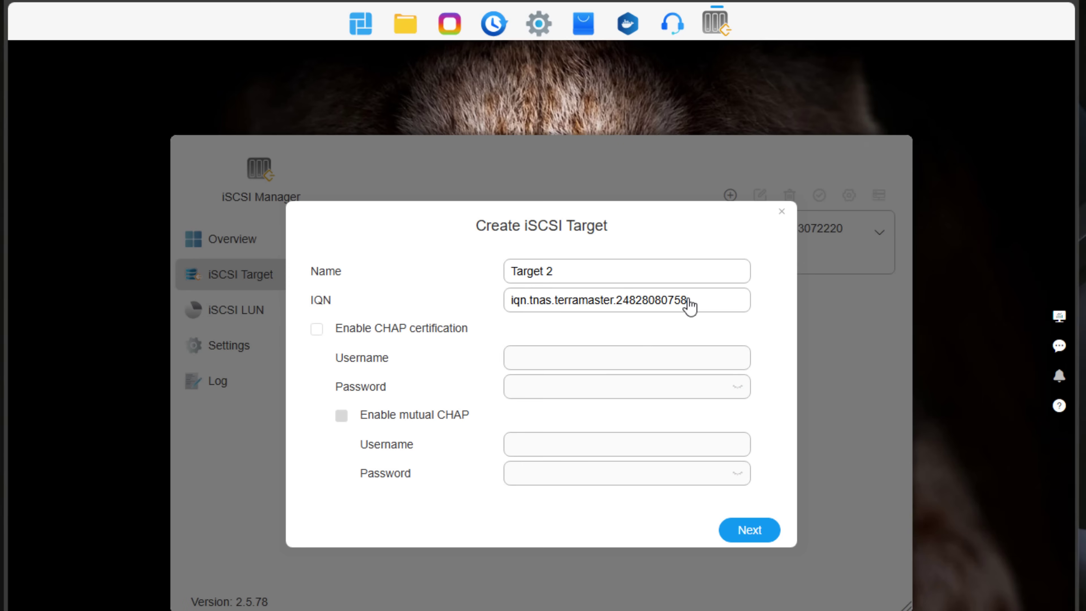
# Step: Discard the Target 2 form, then open and close Target 1's Edit dialog without changes
pyautogui.moveTo(671, 306); pyautogui.dragTo(460, 309)
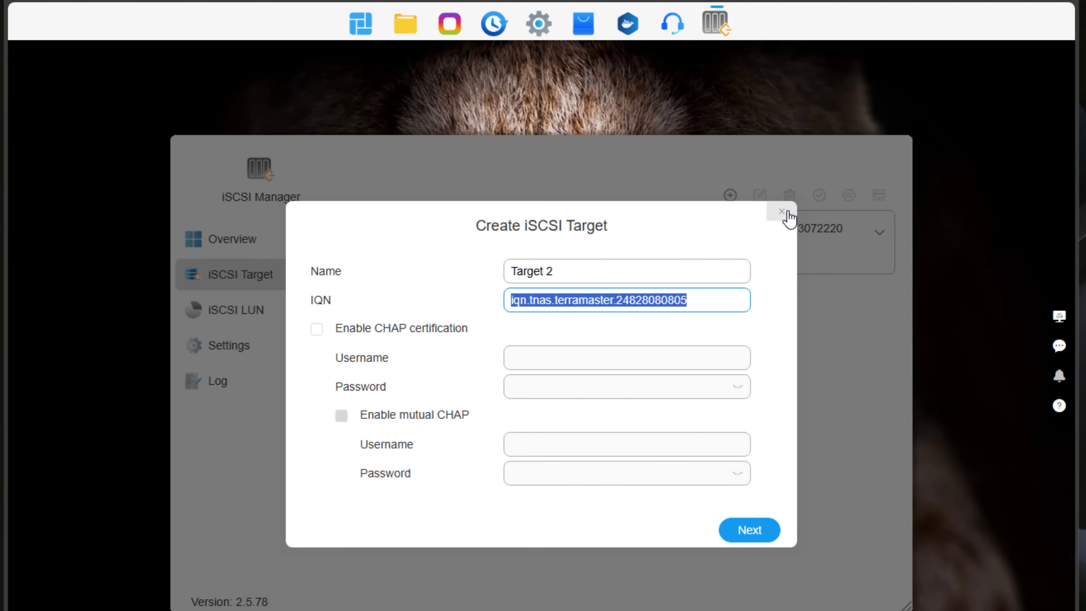
pyautogui.click(781, 211)
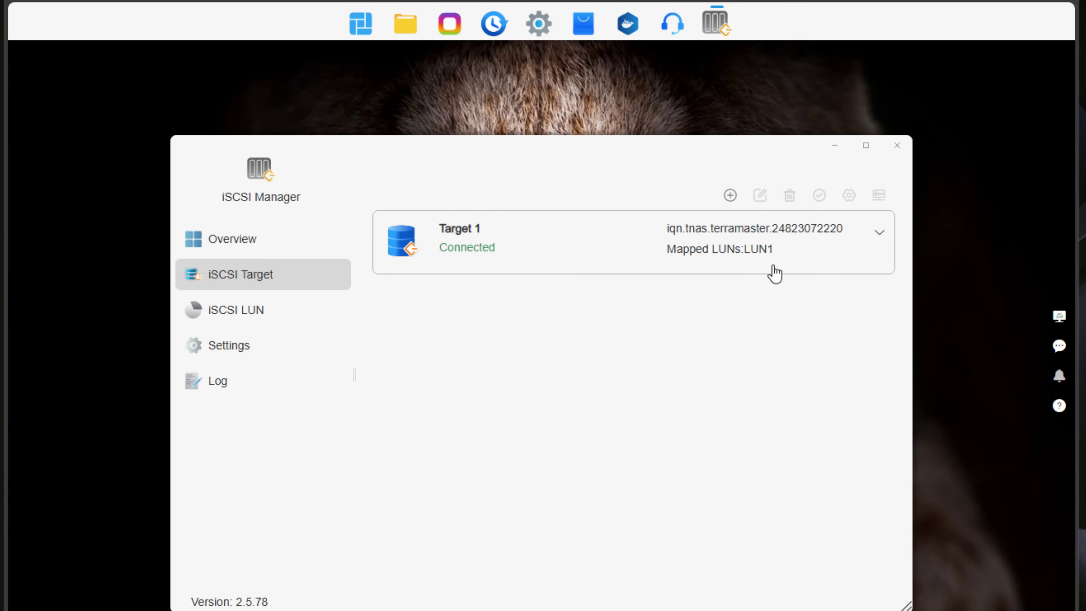
pyautogui.click(709, 251)
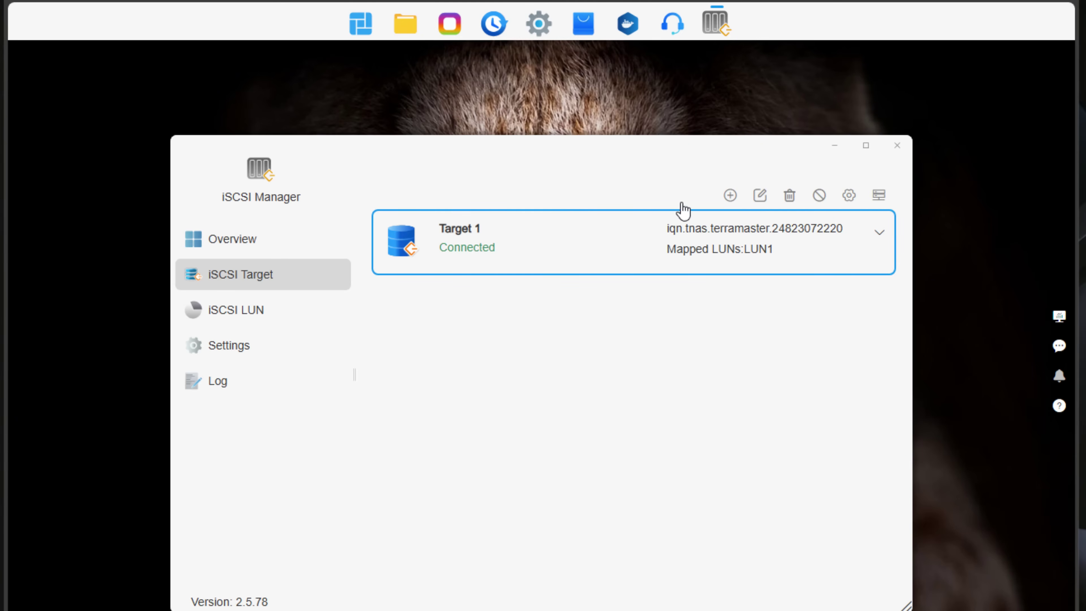
pyautogui.click(760, 198)
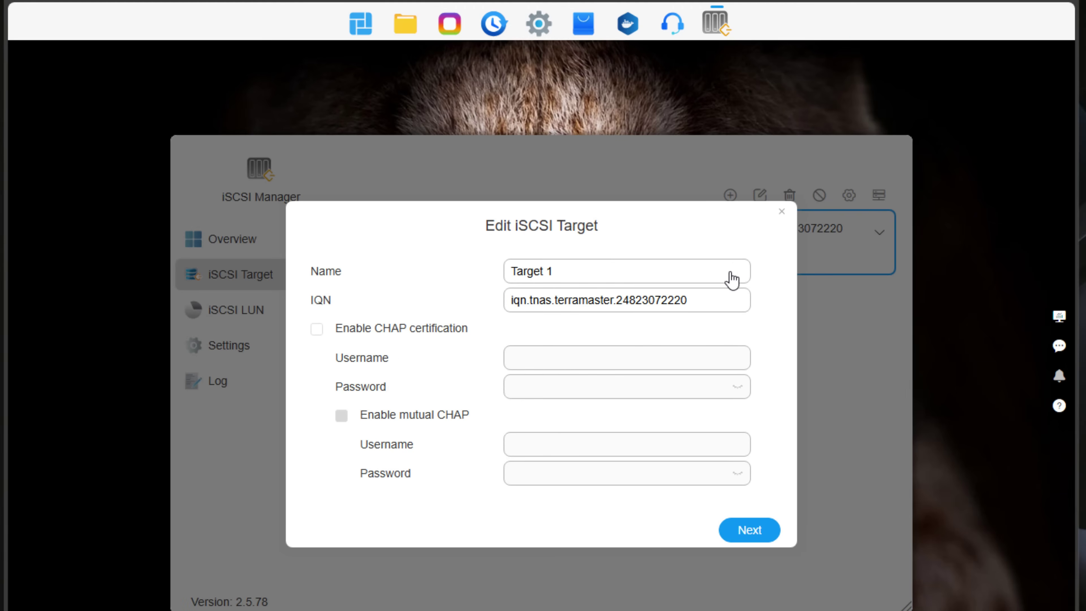
pyautogui.click(779, 211)
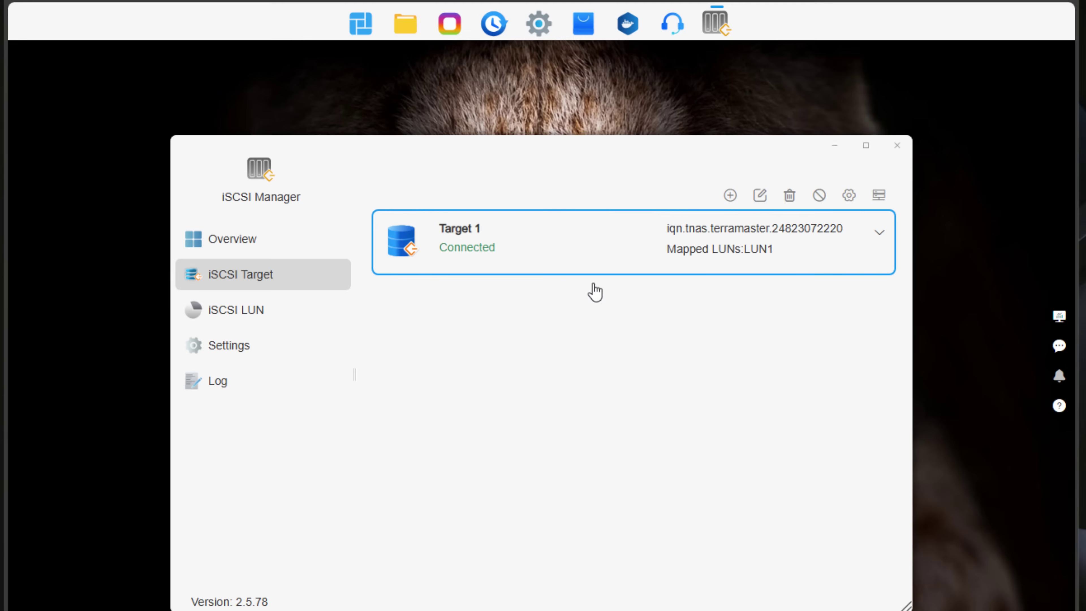
pyautogui.click(216, 314)
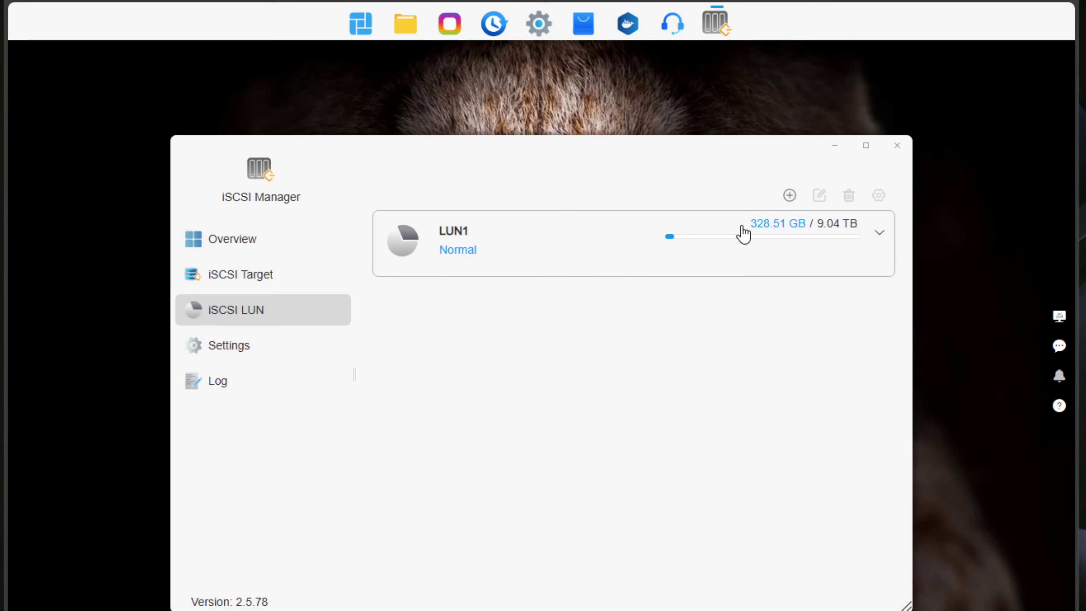
pyautogui.click(878, 235)
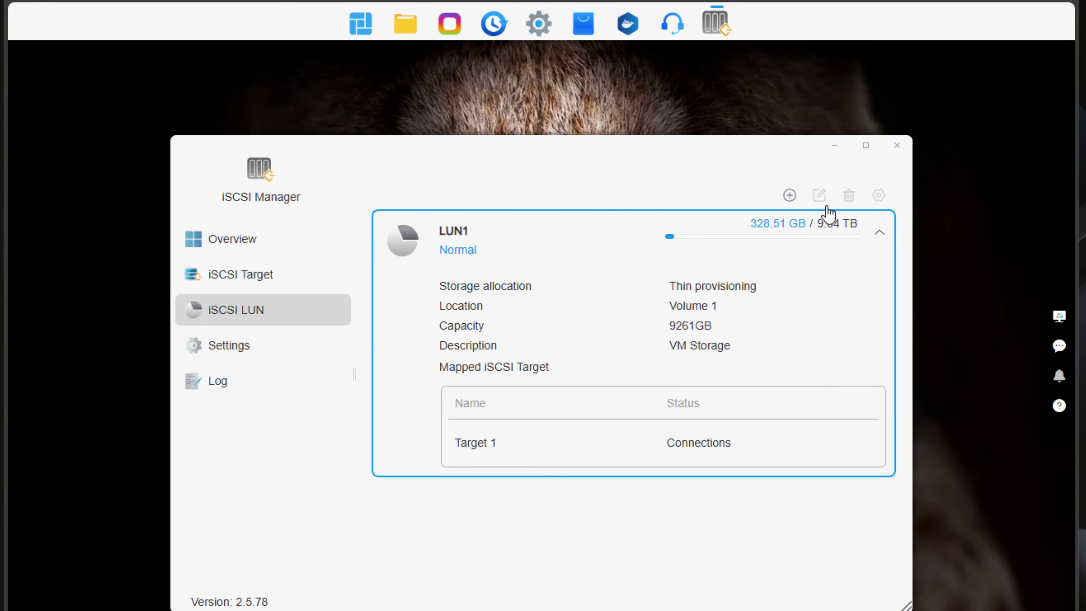
pyautogui.click(884, 235)
pyautogui.click(240, 274)
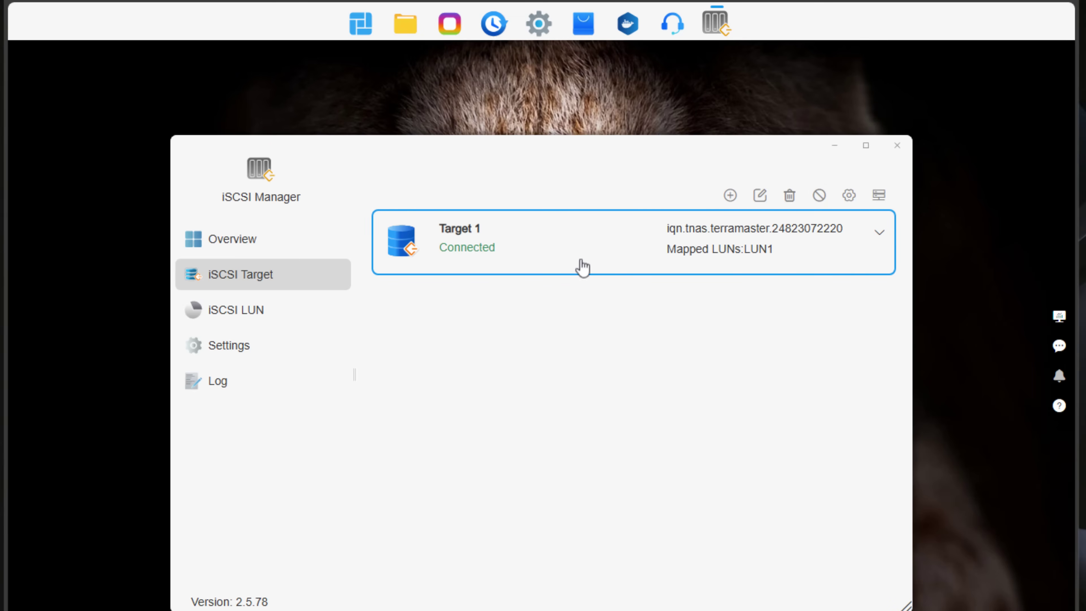
# Step: Edit Target 1 and advance to its Advanced page with CRC checksum and multiple-session options
pyautogui.click(559, 246)
pyautogui.click(562, 246)
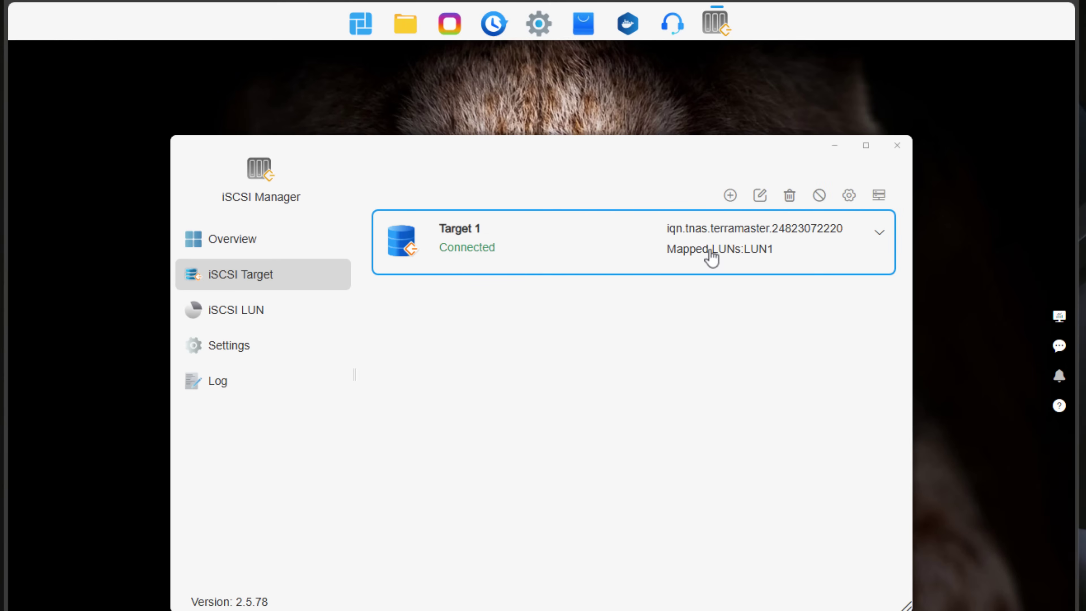
pyautogui.click(761, 200)
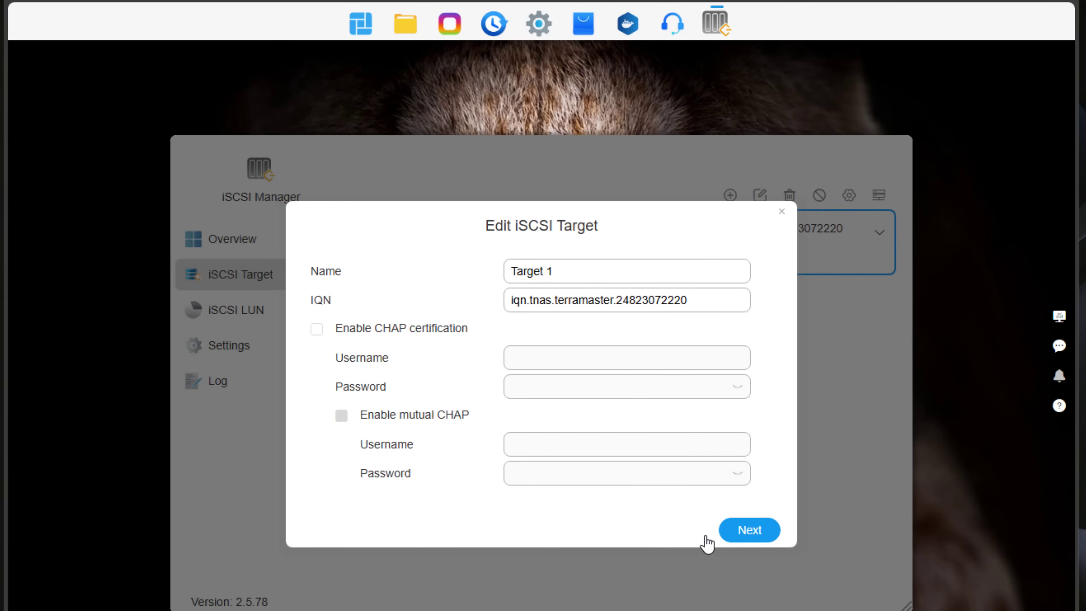
pyautogui.click(754, 534)
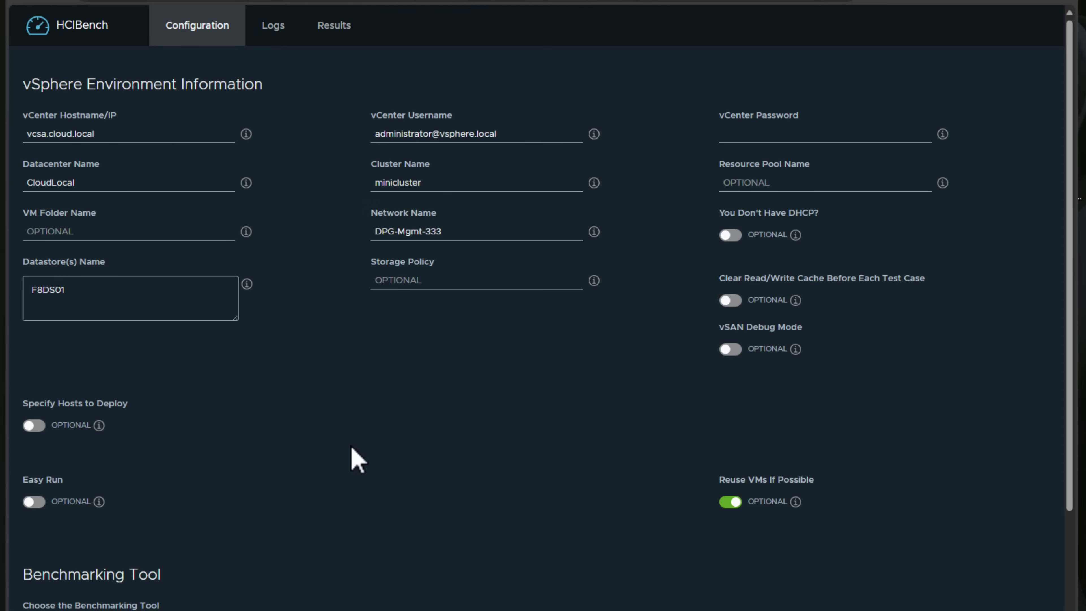
# Step: Select datastore F8DS01 and review the Guest VM and Testing Configuration settings
pyautogui.scroll(-3, 342, 428)
pyautogui.scroll(3, 334, 388)
pyautogui.click(66, 292)
pyautogui.moveTo(66, 292); pyautogui.dragTo(33, 293)
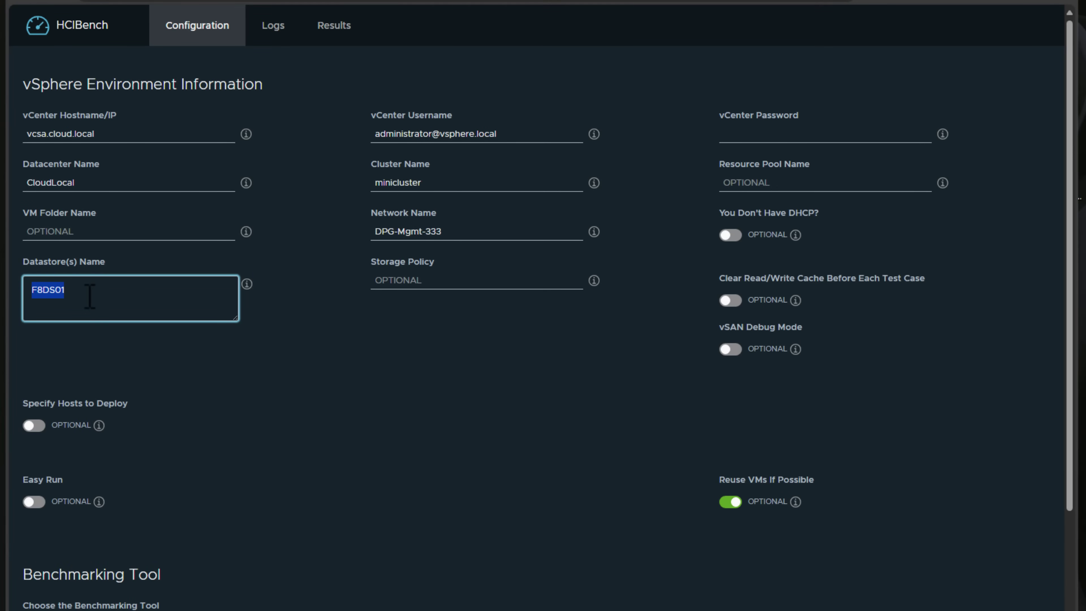
pyautogui.scroll(-6, 189, 497)
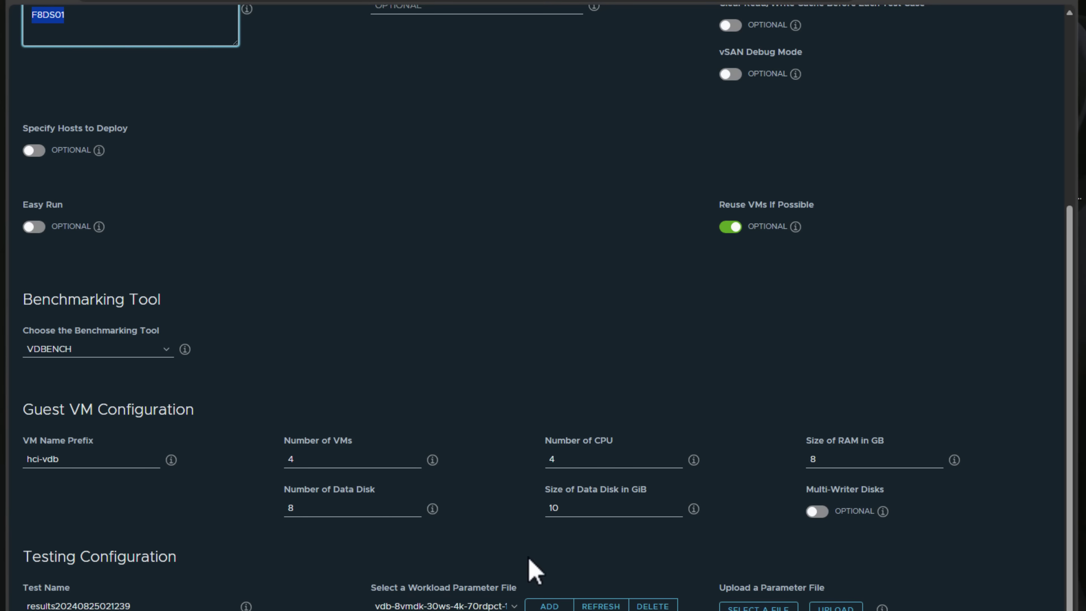
pyautogui.scroll(-1, 534, 571)
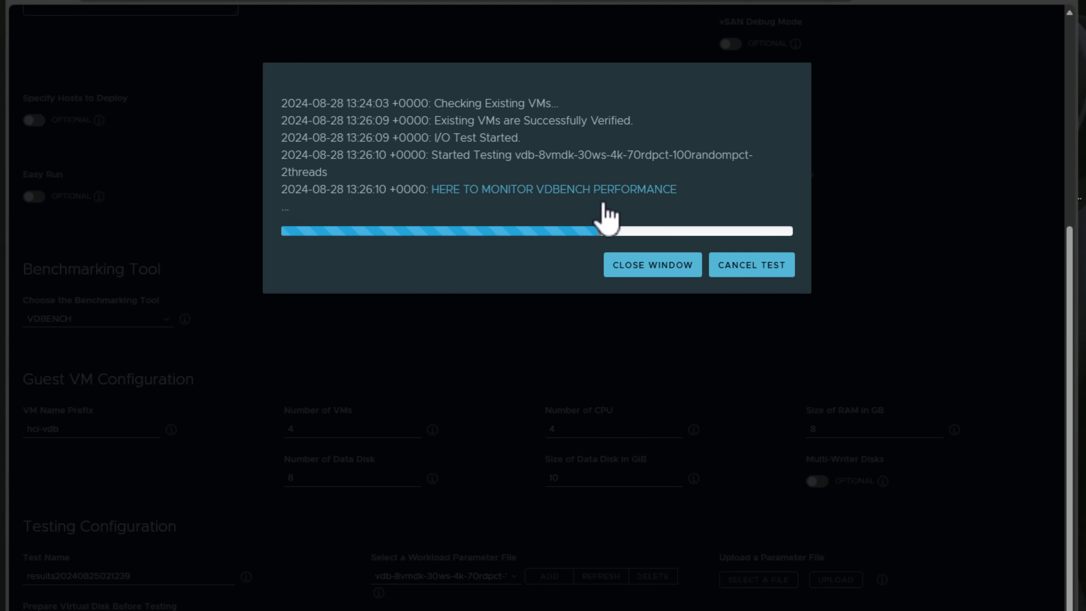
# Step: Watch the live VDBENCH performance monitor until the test reports finished
pyautogui.click(596, 200)
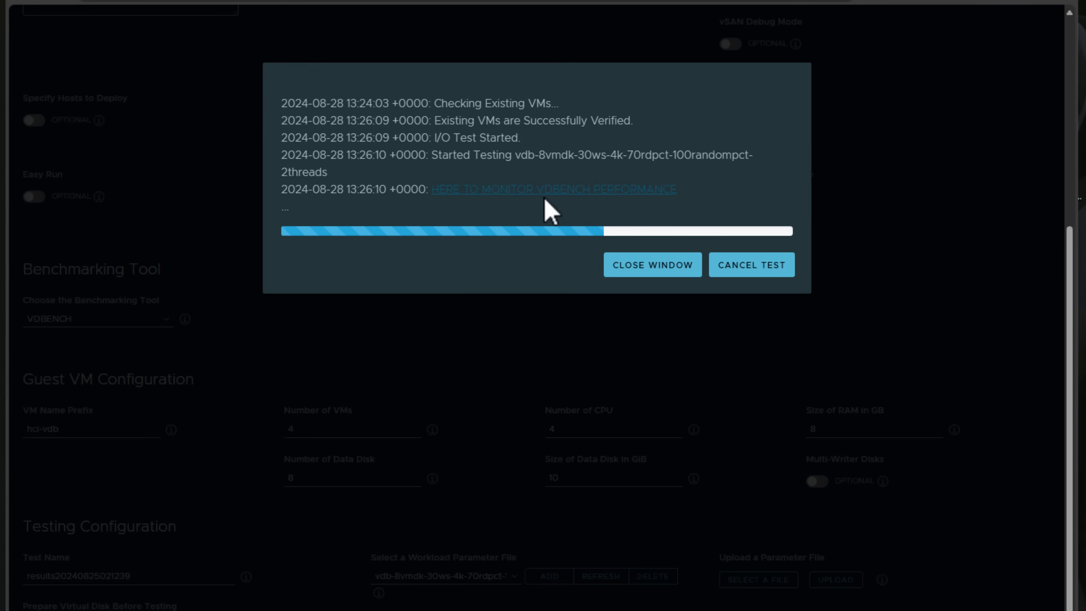
pyautogui.click(578, 189)
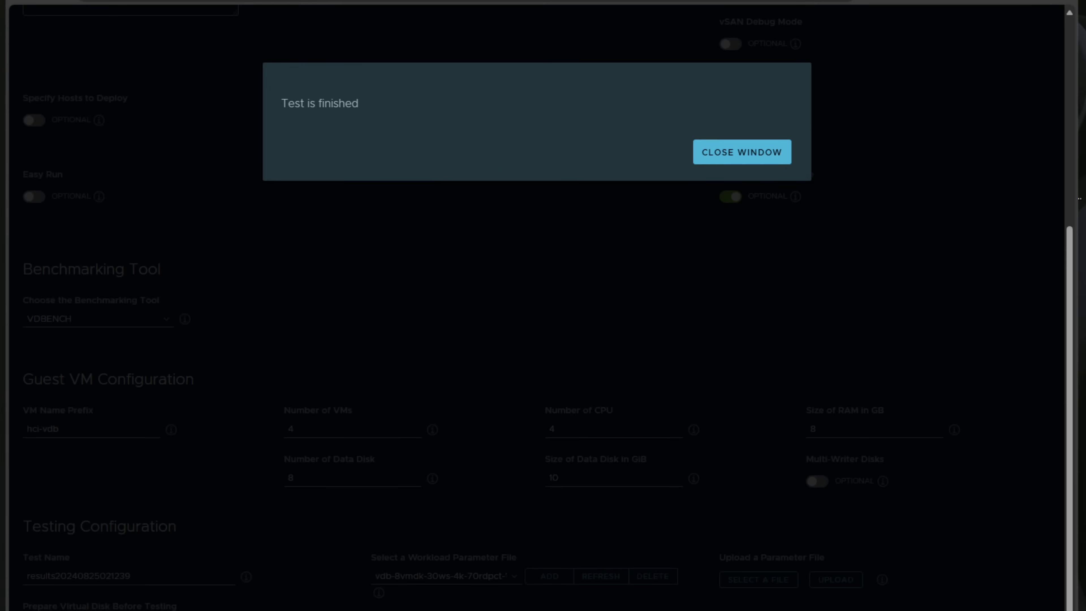
pyautogui.click(731, 152)
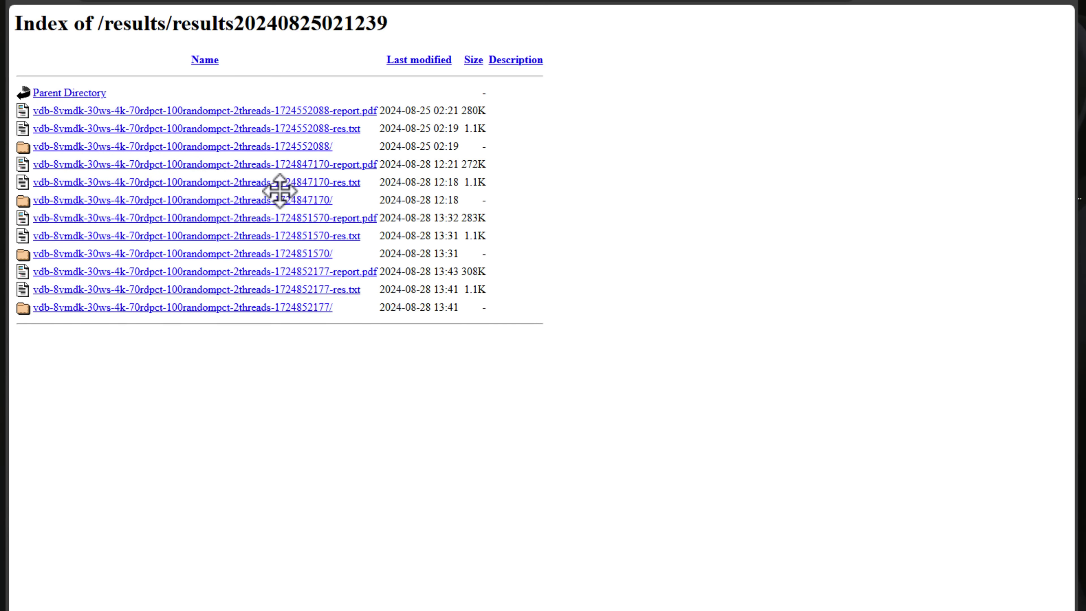
pyautogui.click(334, 272)
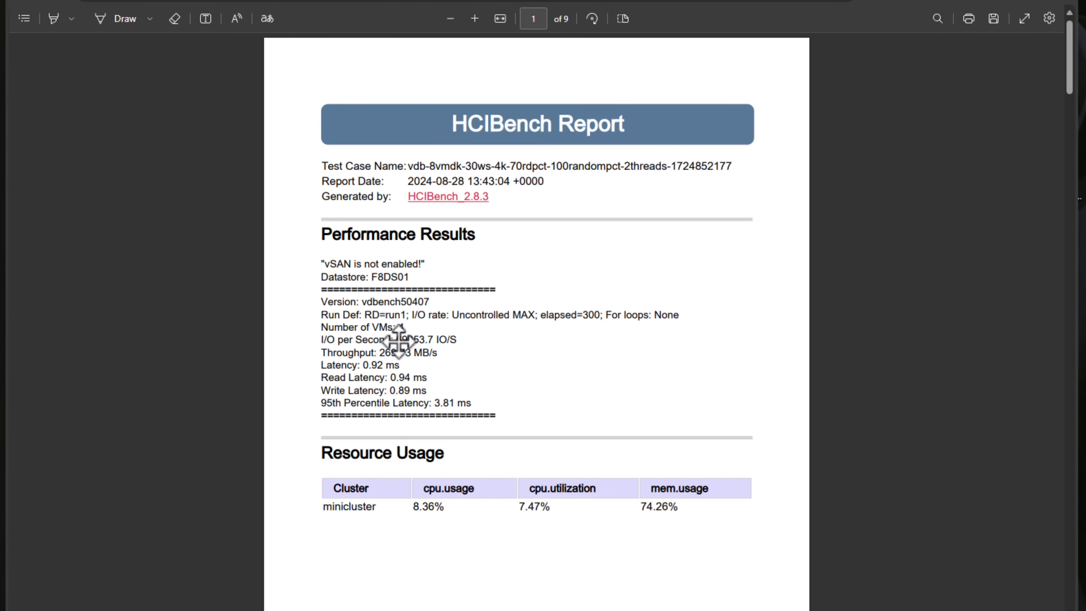
pyautogui.moveTo(396, 339); pyautogui.dragTo(457, 337)
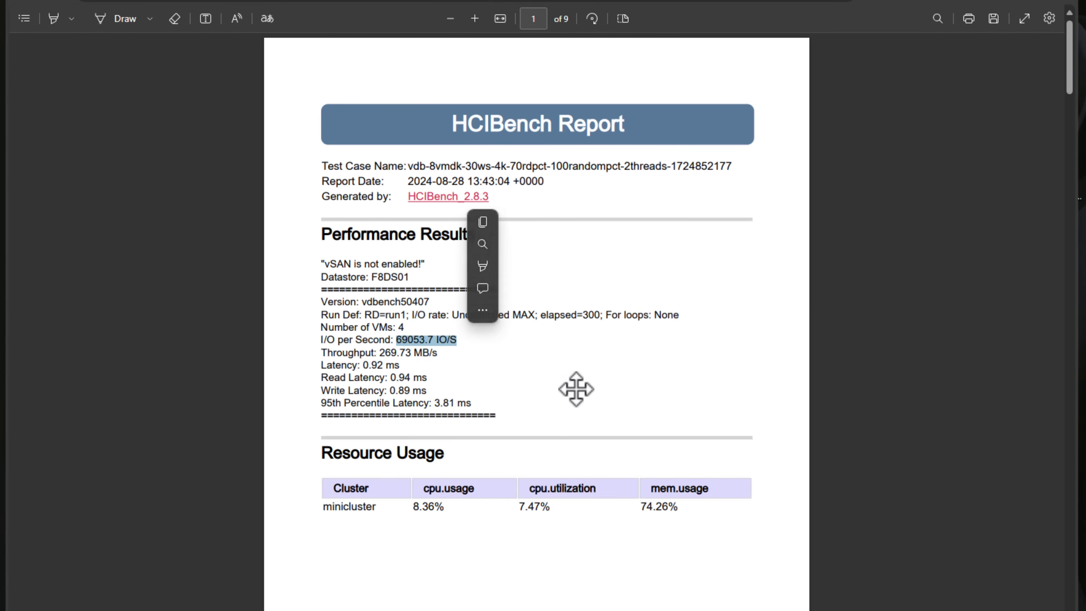
pyautogui.moveTo(466, 295)
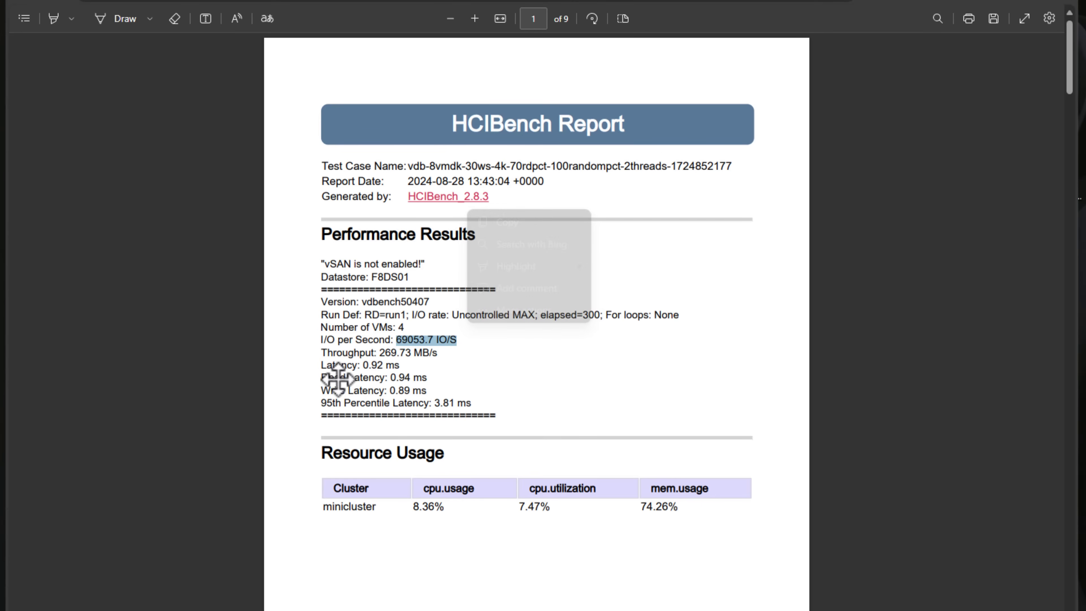
pyautogui.moveTo(319, 377); pyautogui.dragTo(426, 378)
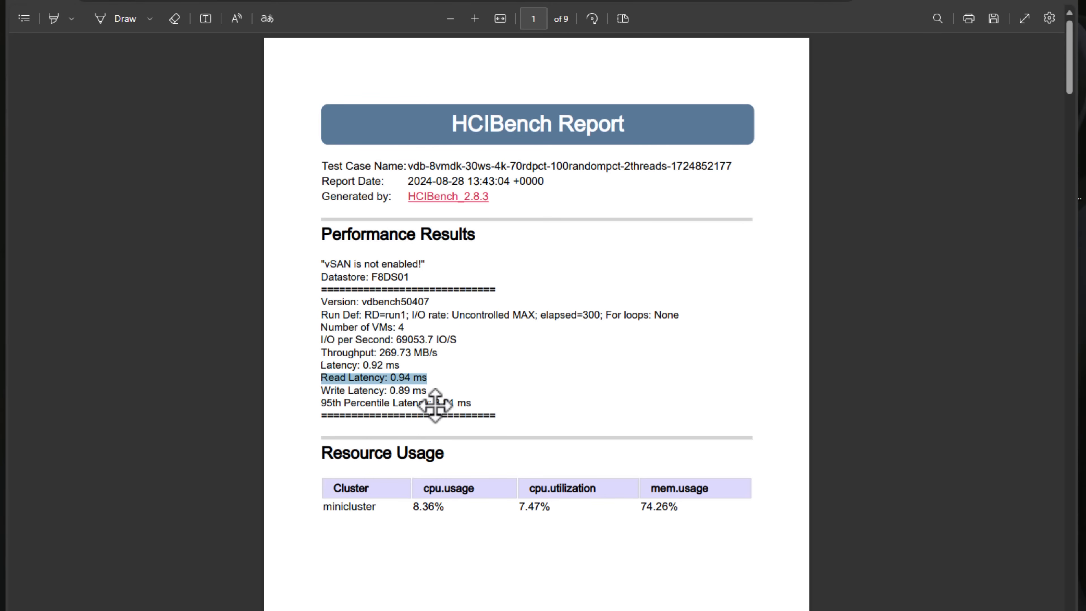
pyautogui.moveTo(433, 402); pyautogui.dragTo(472, 401)
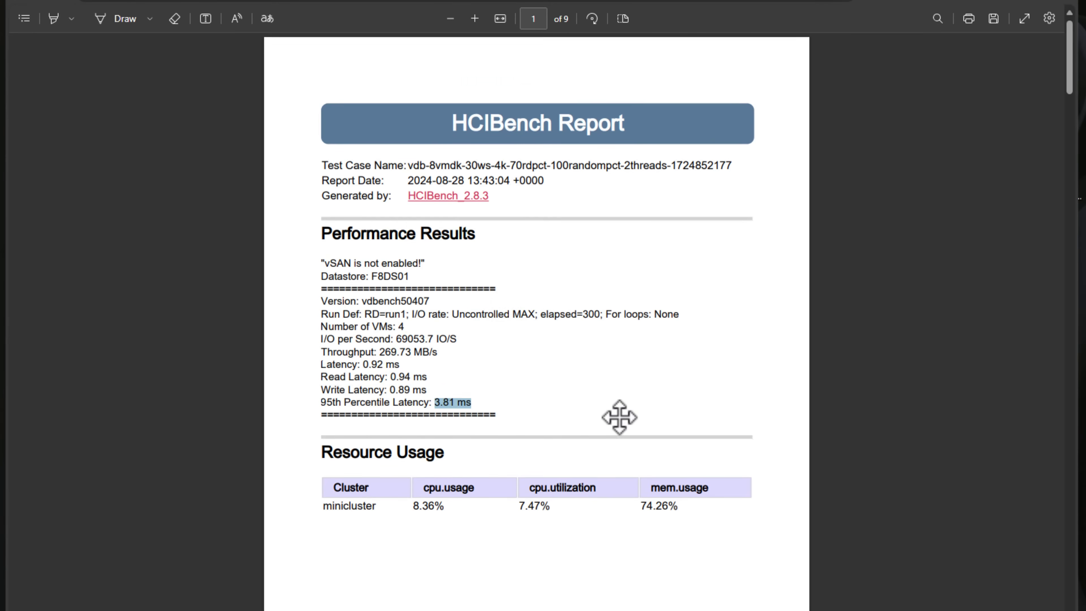
pyautogui.scroll(-6, 623, 413)
pyautogui.scroll(-7, 624, 413)
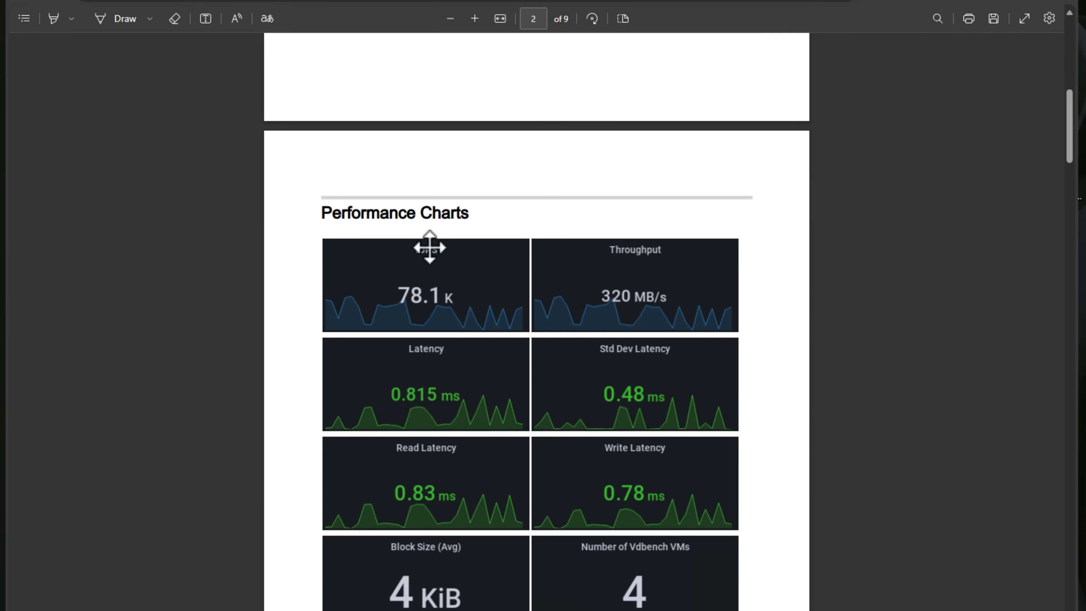
pyautogui.scroll(-2, 446, 313)
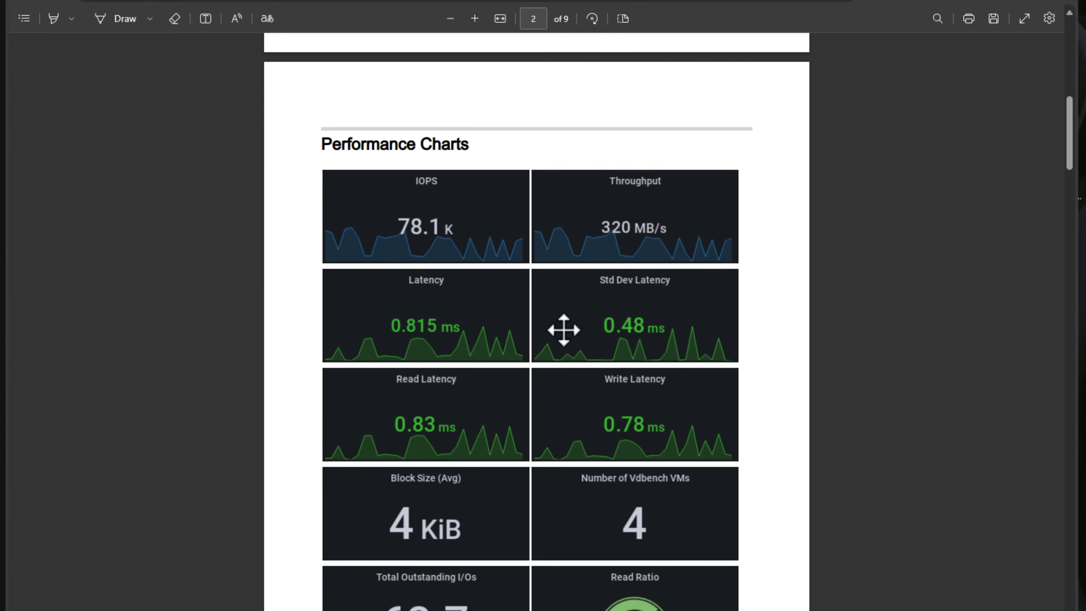
pyautogui.scroll(-6, 389, 471)
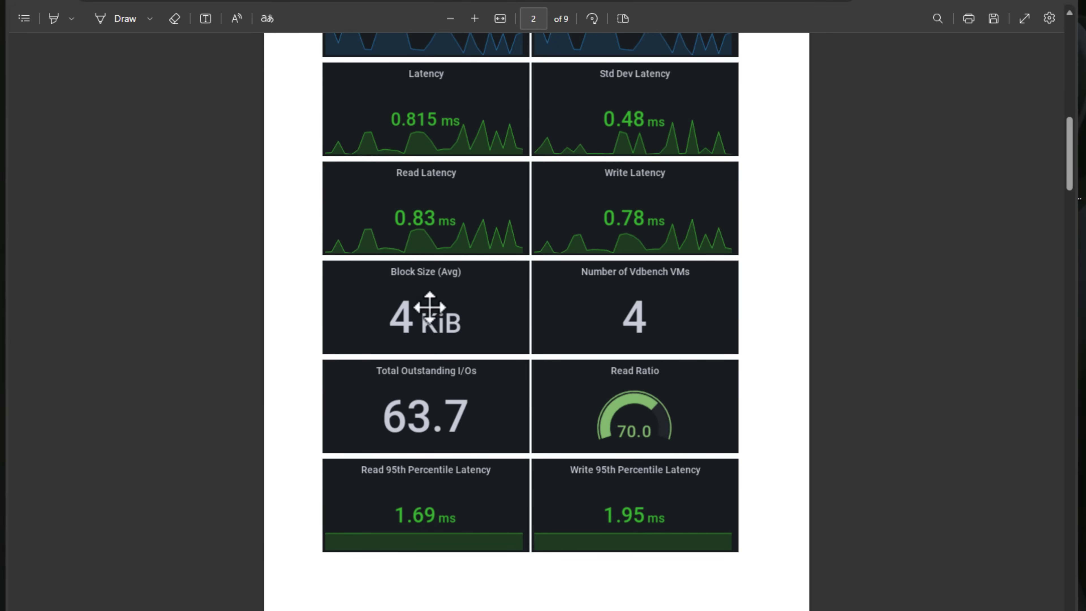
pyautogui.scroll(-6, 548, 328)
pyautogui.scroll(-20, 548, 329)
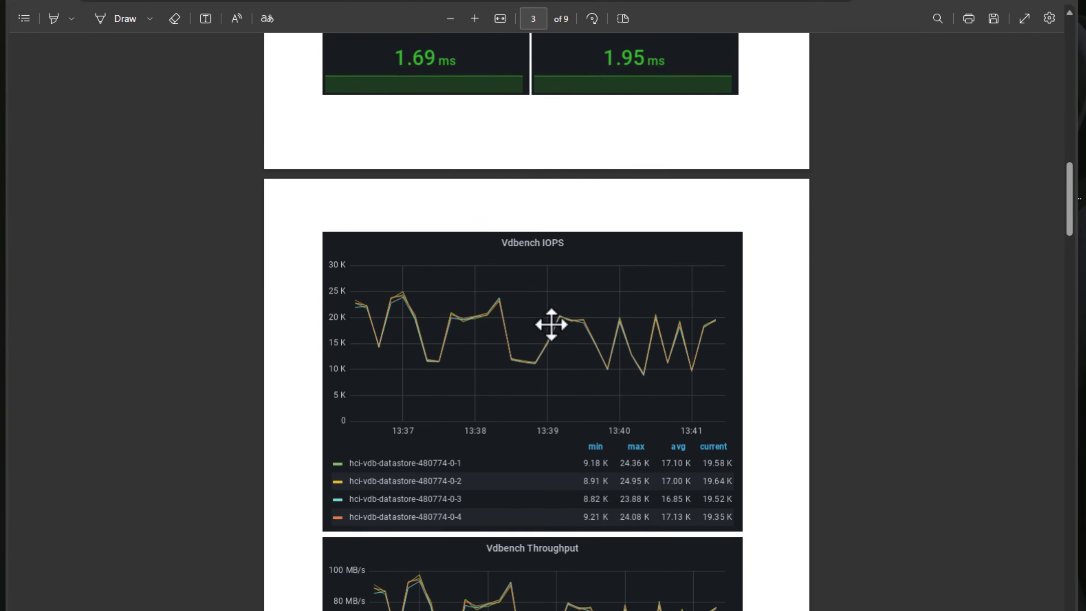
pyautogui.press('Home')
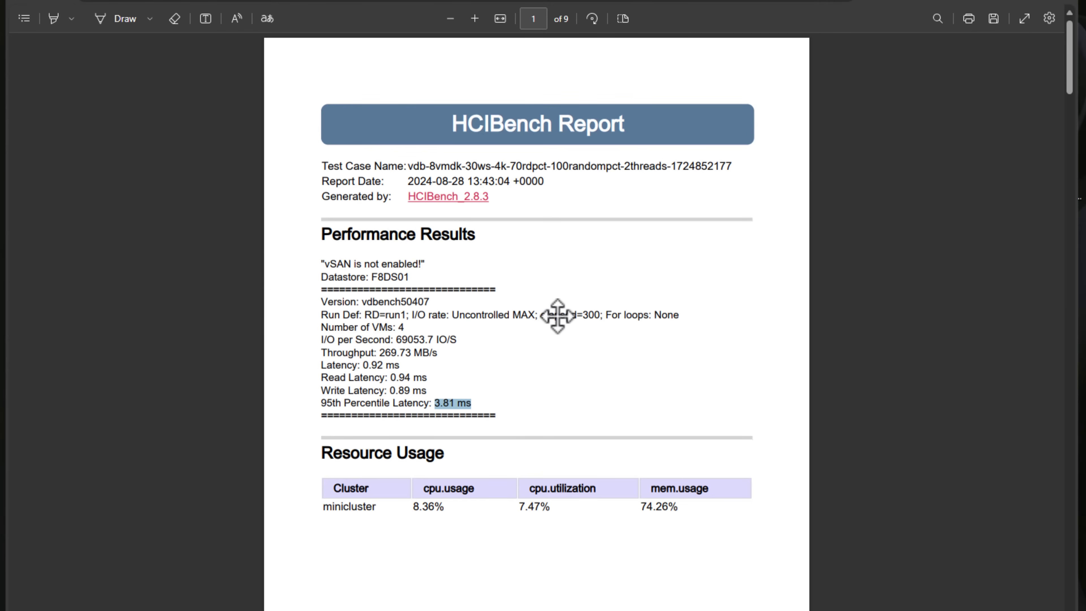
pyautogui.scroll(-2, 732, 284)
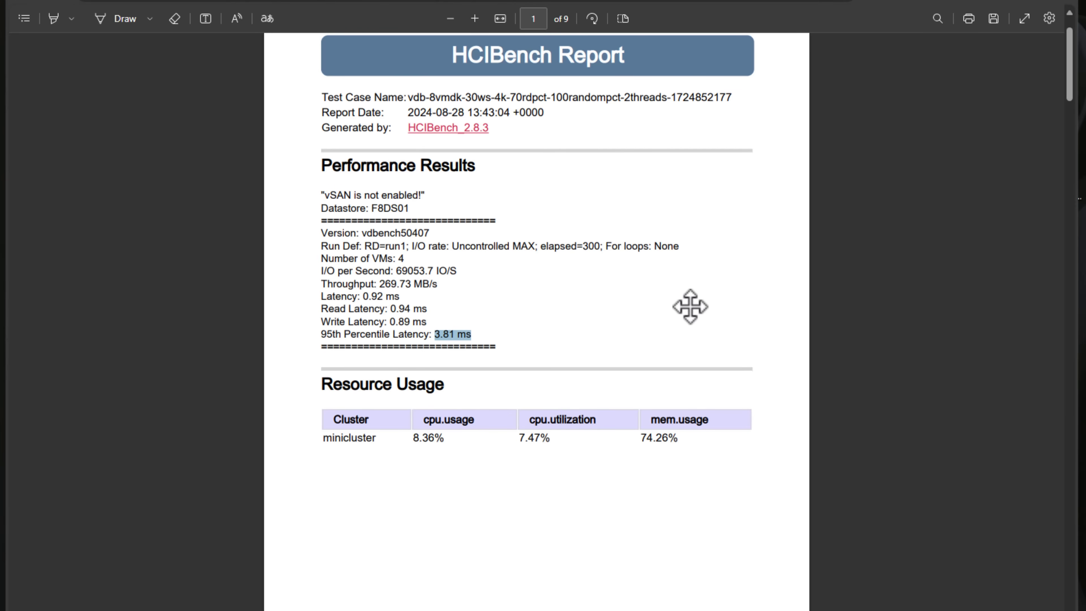